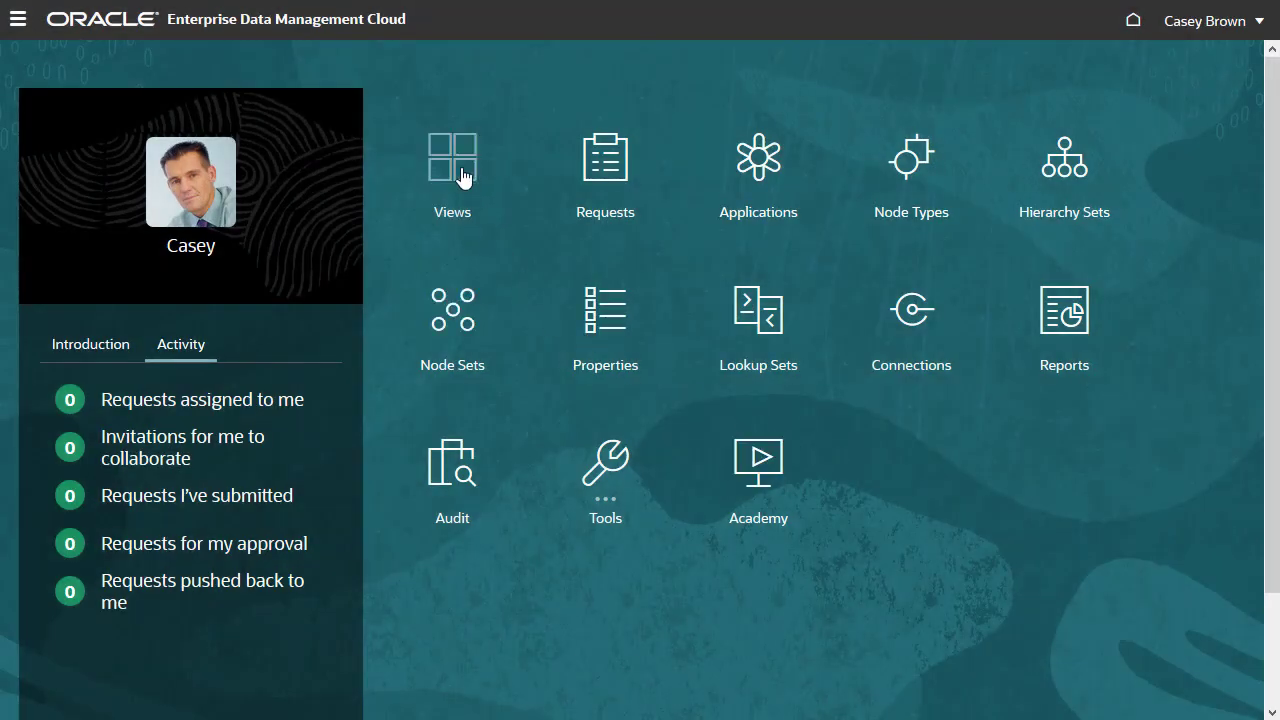
Open the Entity Maintenance view and check its General Ledger, Consolidation and Close, and Planning viewpoints.
click(463, 172)
drag(1251, 391, 1266, 571)
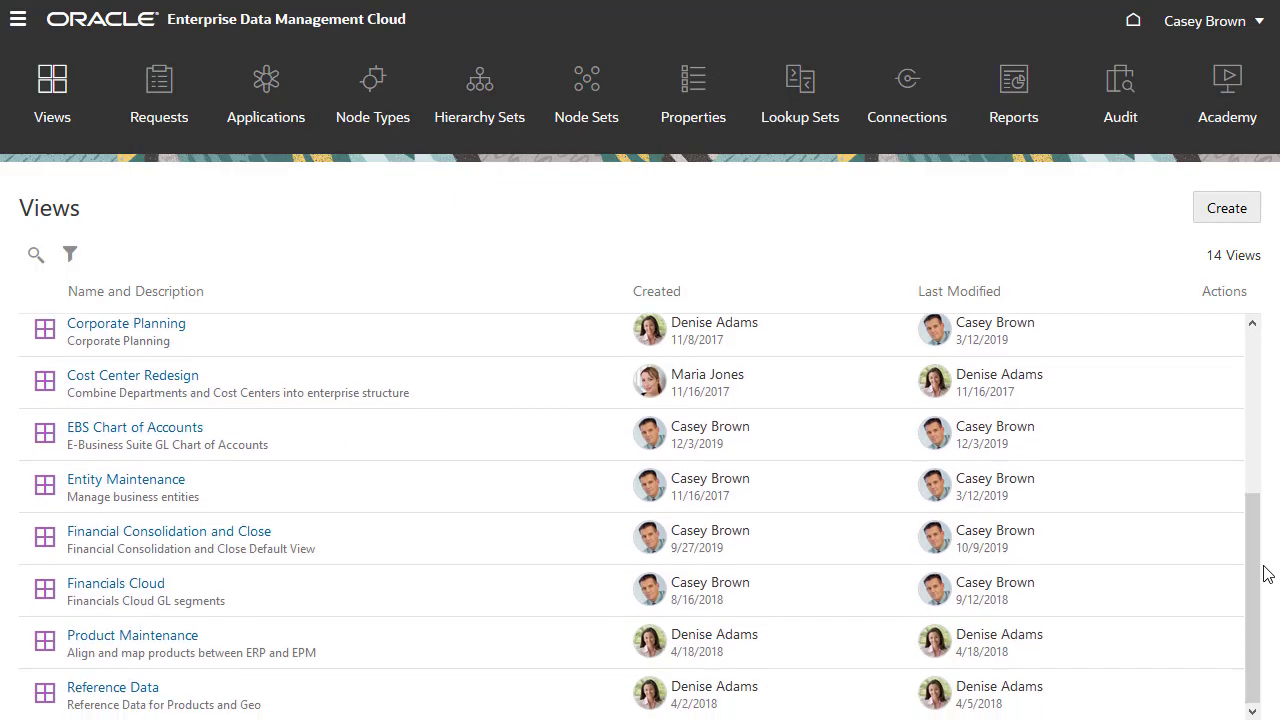
click(158, 484)
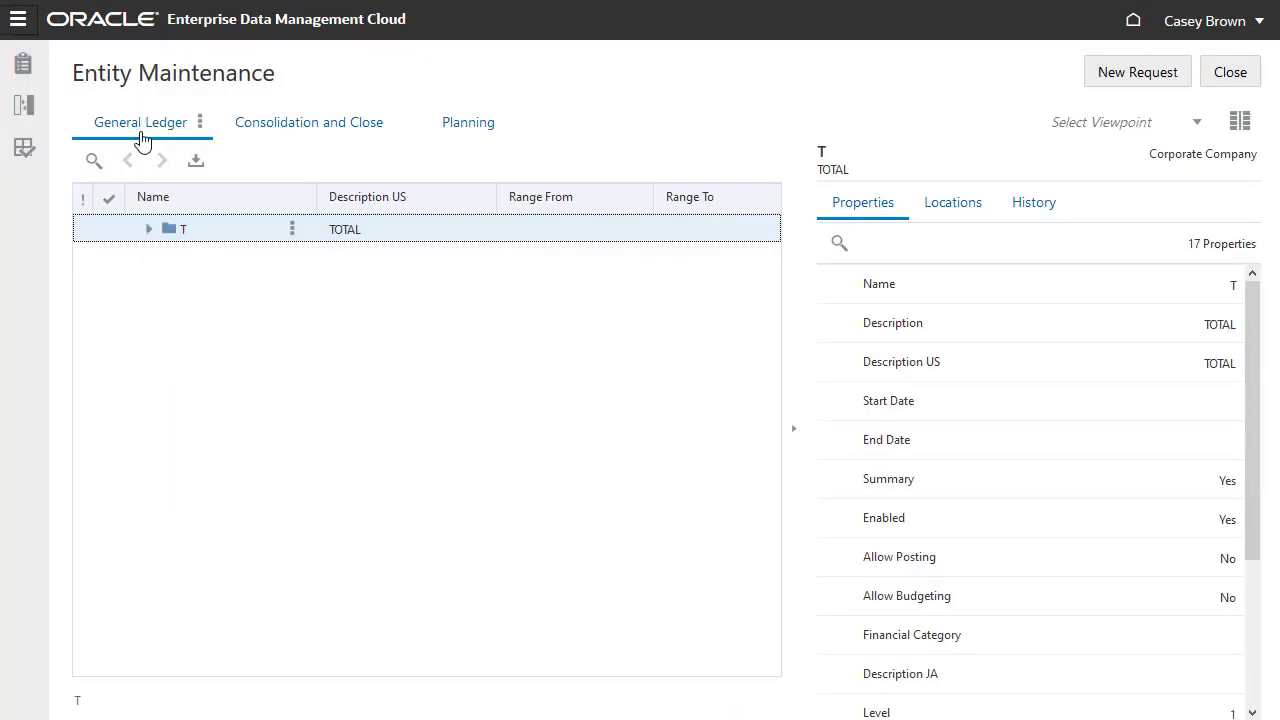
mouse_move(141, 133)
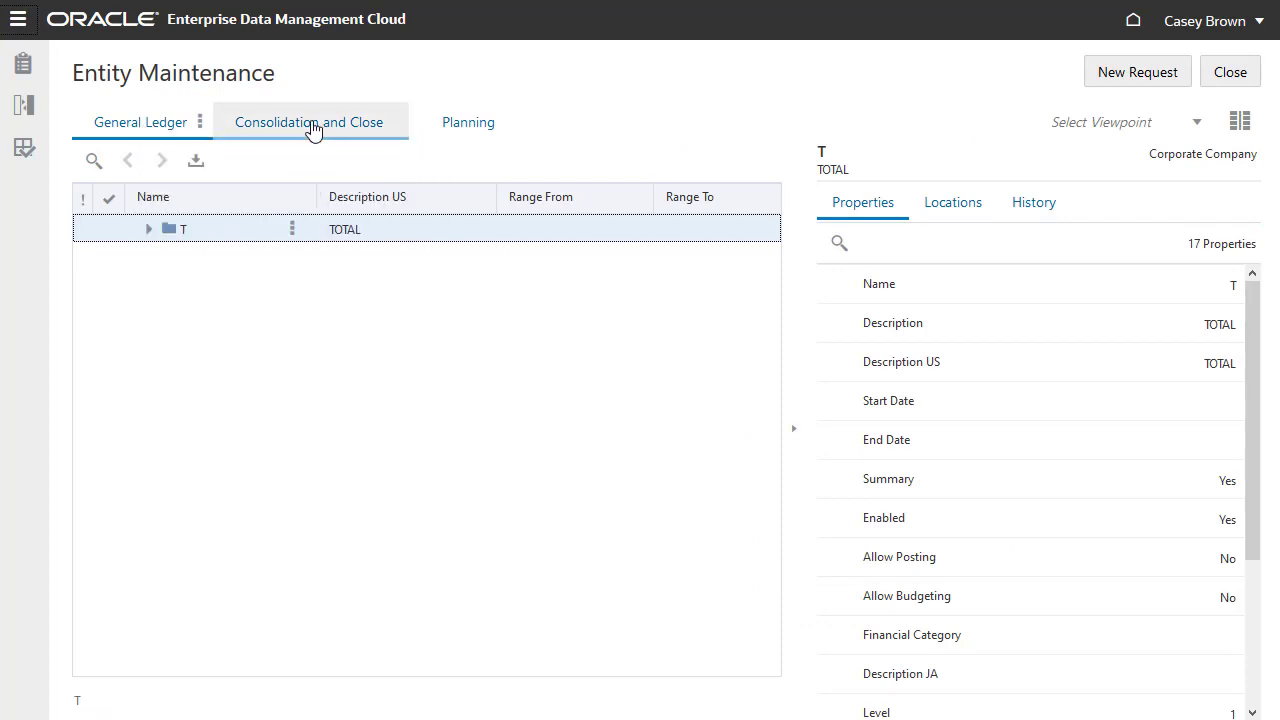
mouse_move(313, 130)
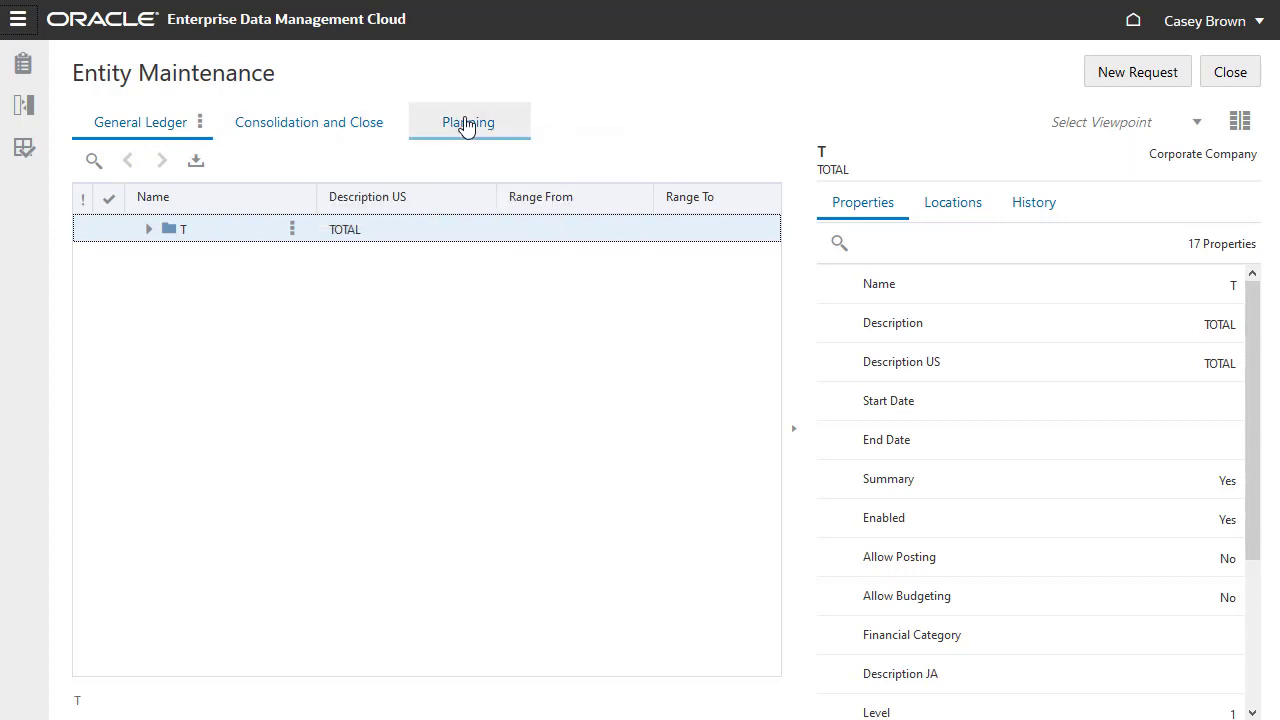
mouse_move(466, 127)
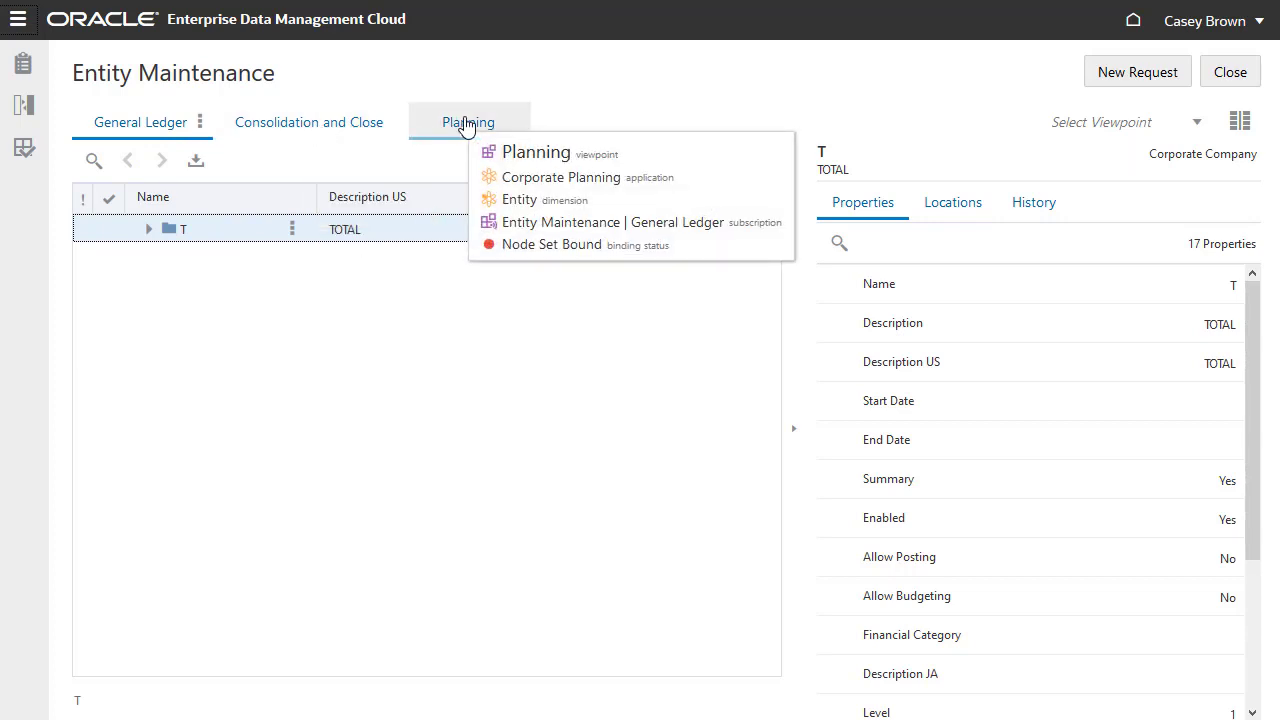
Inspect the General Ledger viewpoint and review the user and group permissions of its Financials Cloud application.
click(201, 122)
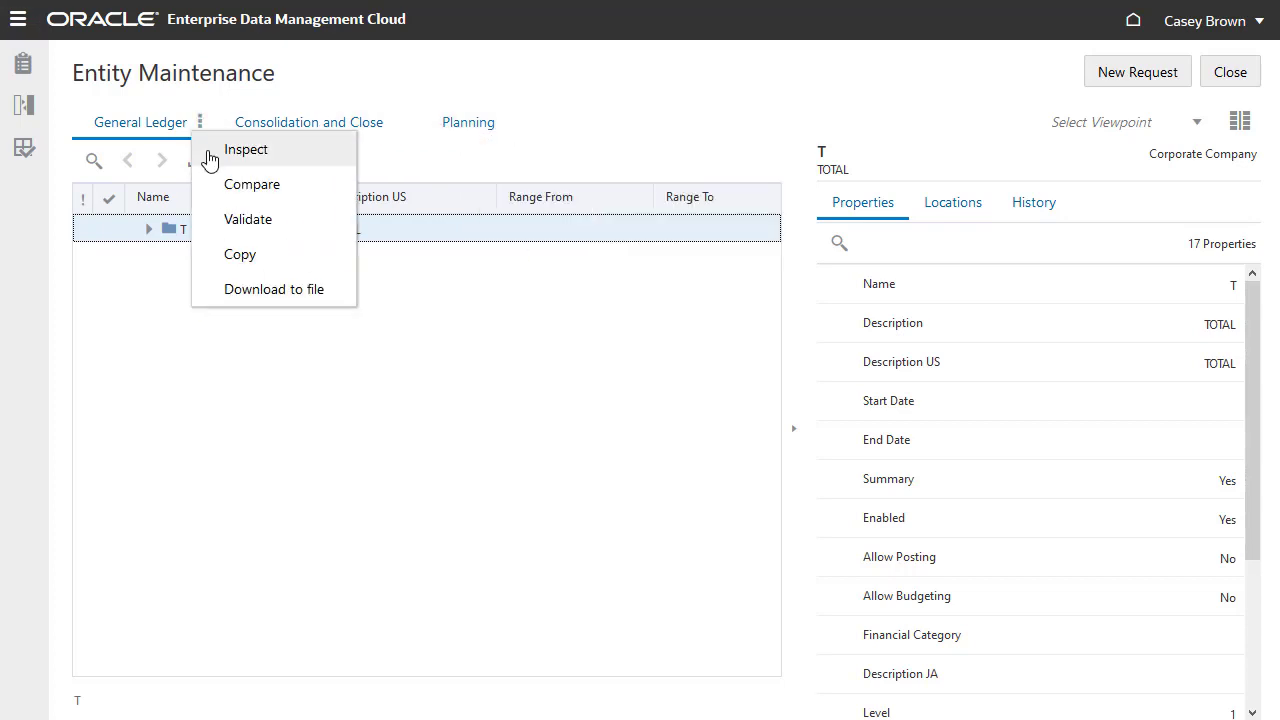
click(210, 153)
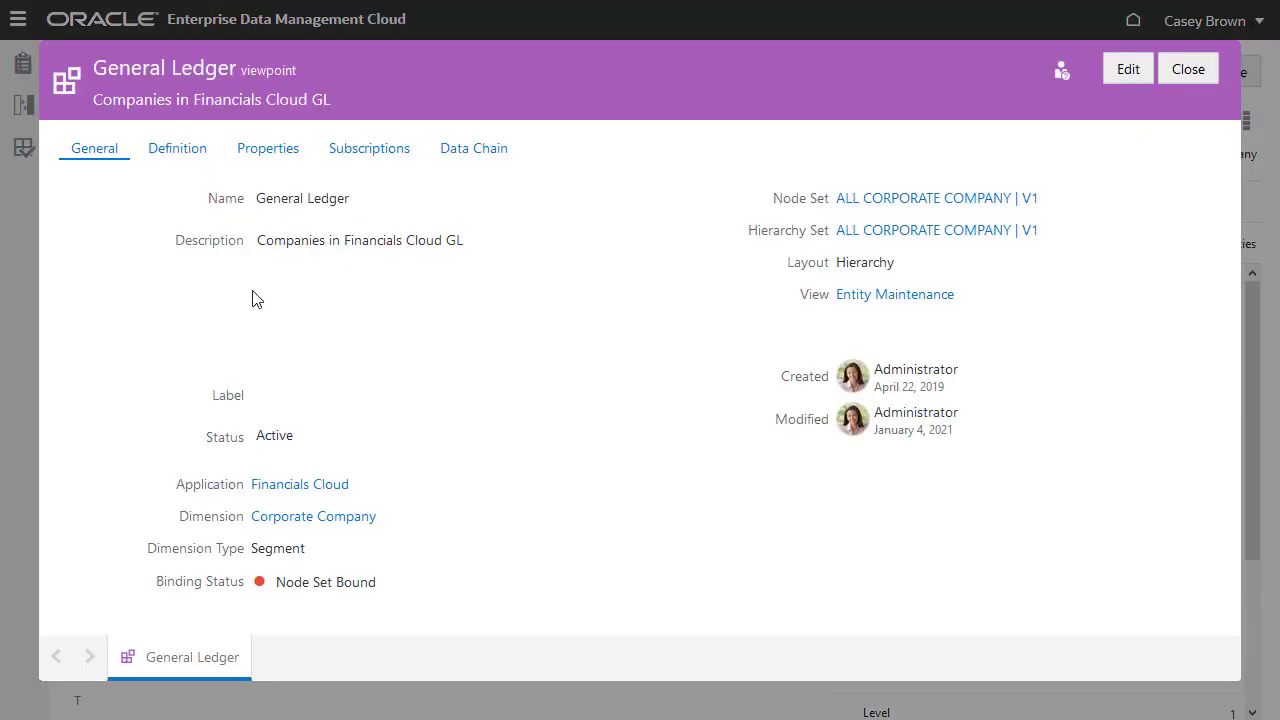
click(294, 494)
click(489, 158)
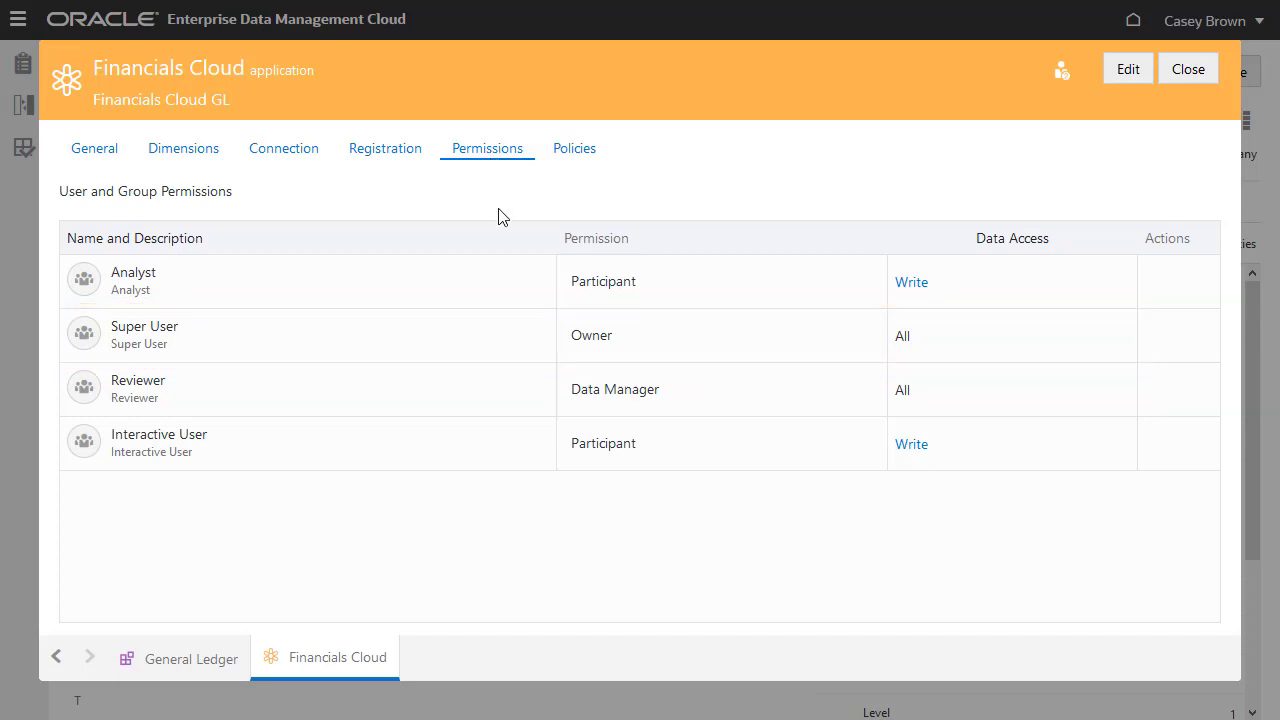
mouse_move(541, 337)
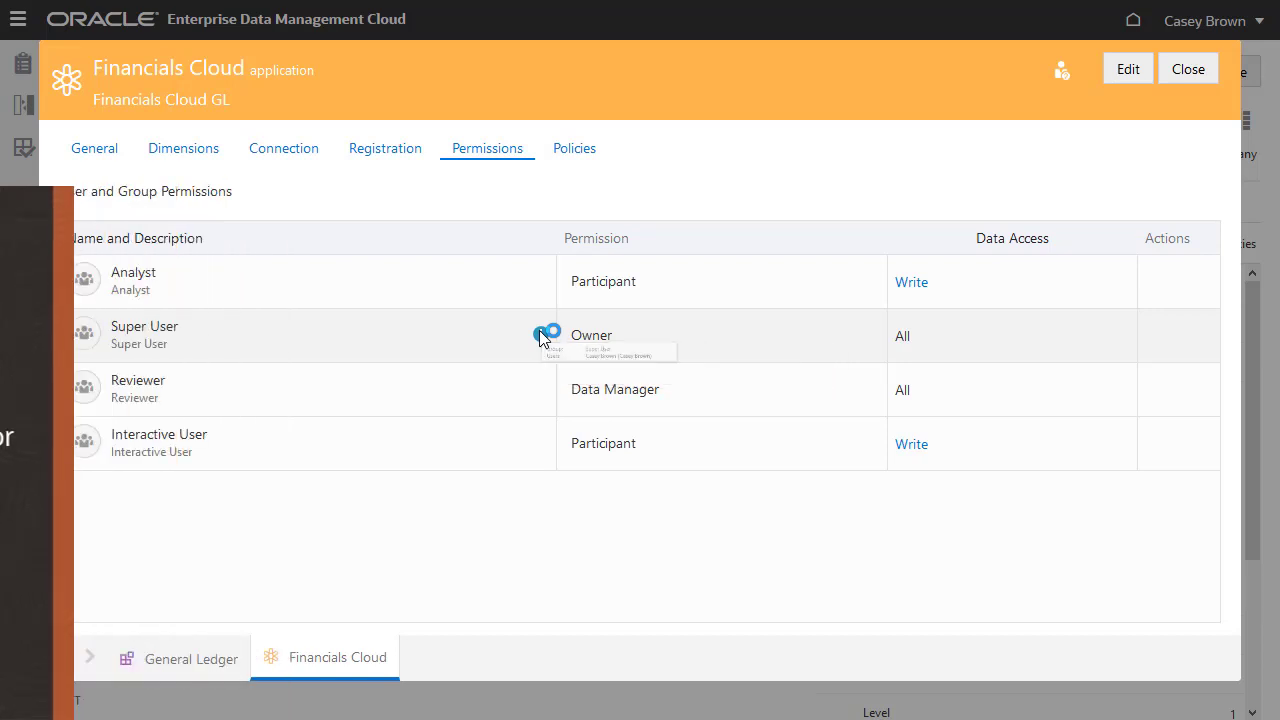
Open the definition of the Gl Entity Approval policy belonging to the General Ledger viewpoint's Corporate Company dimension.
click(172, 660)
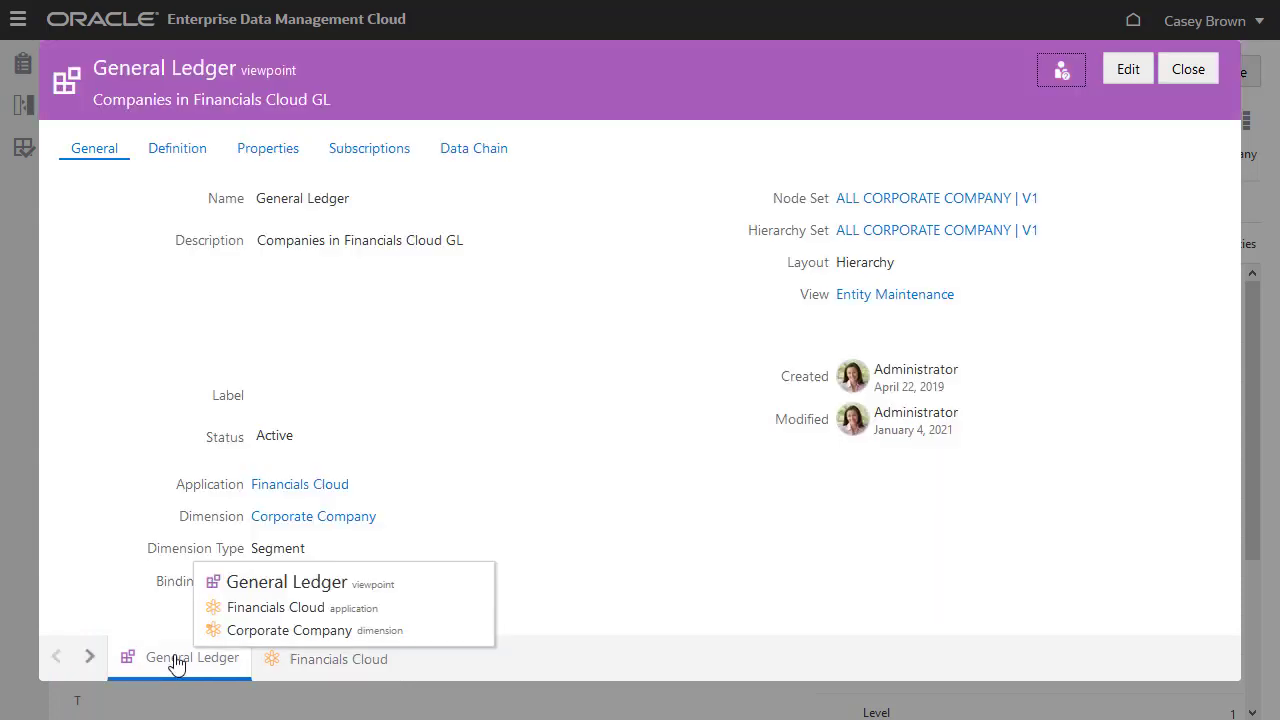
click(330, 520)
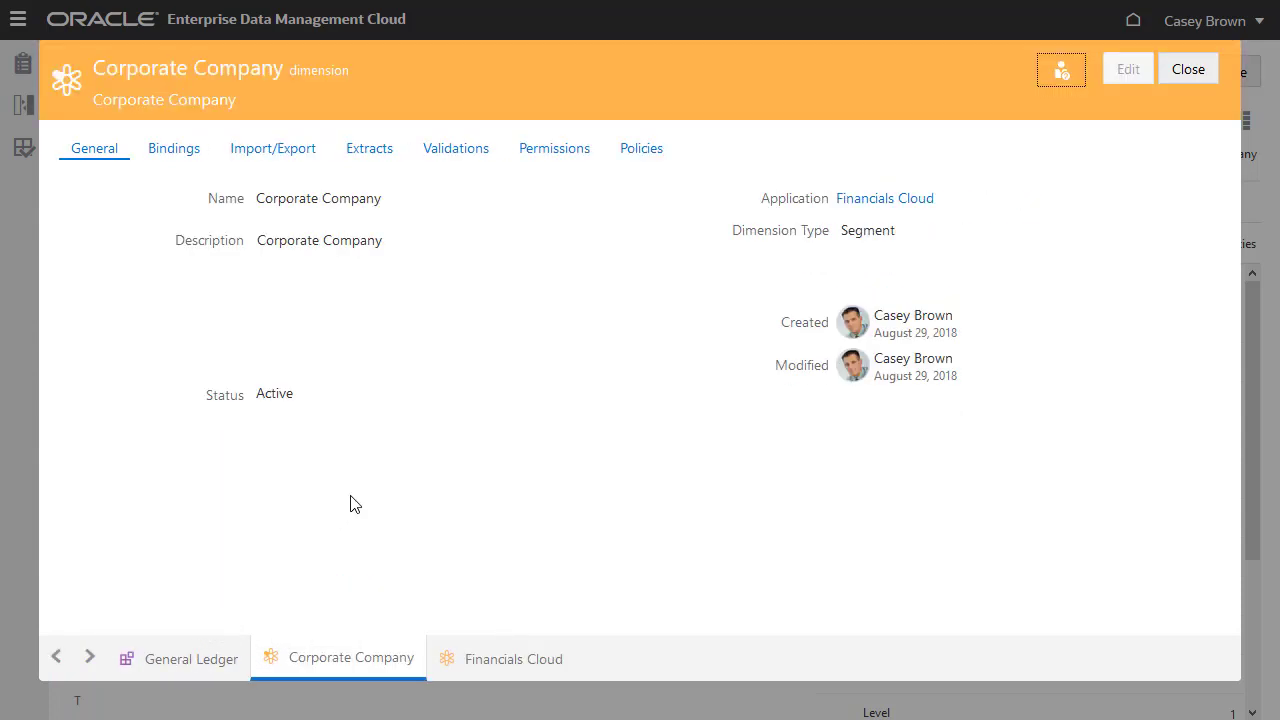
click(643, 152)
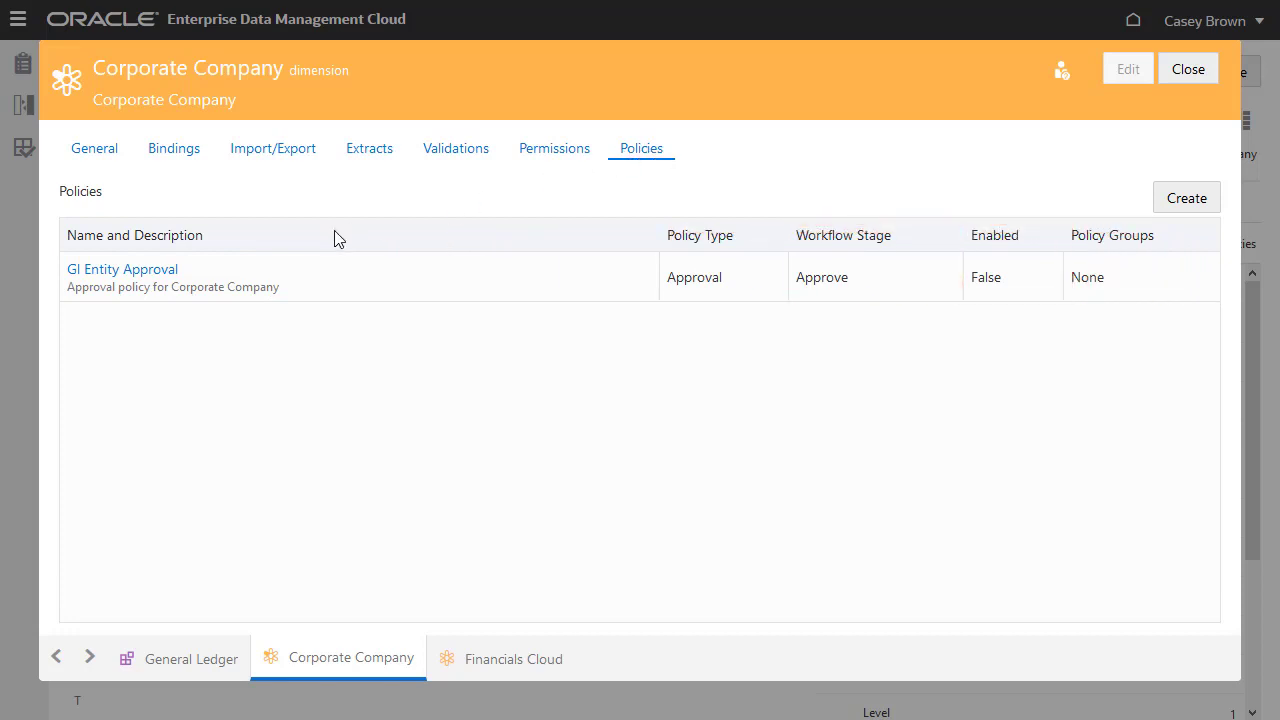
click(131, 279)
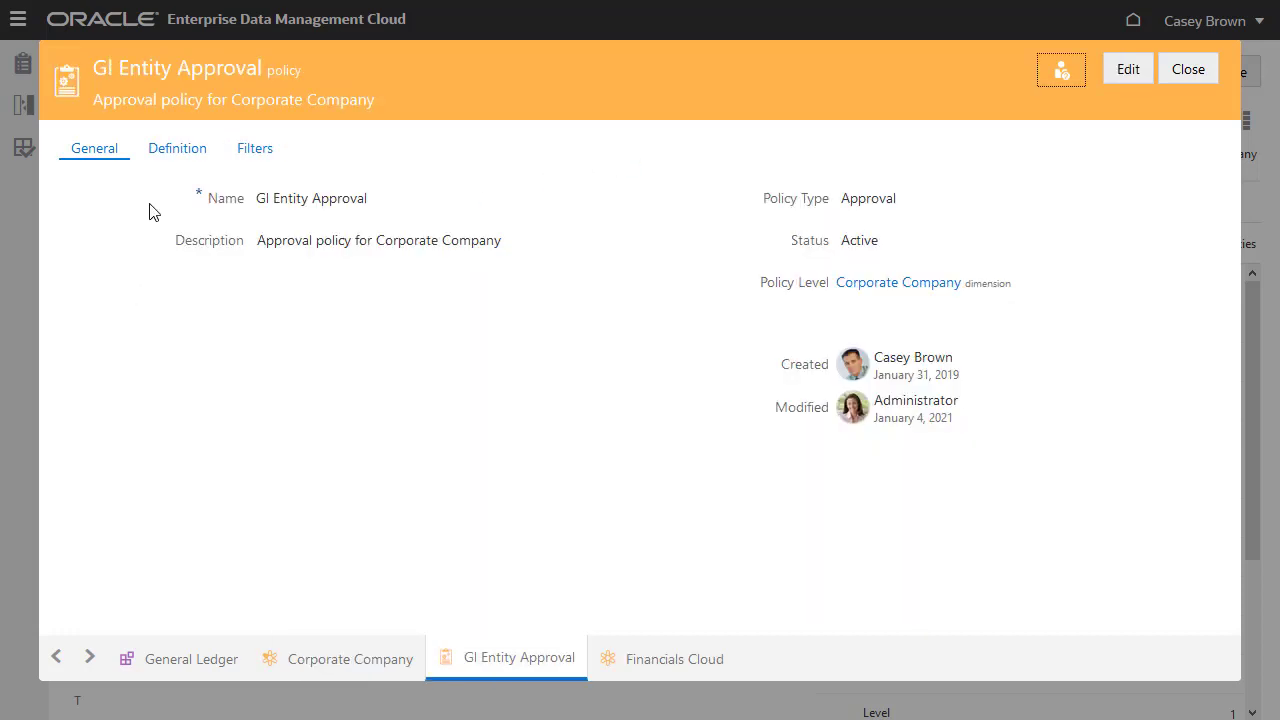
click(174, 151)
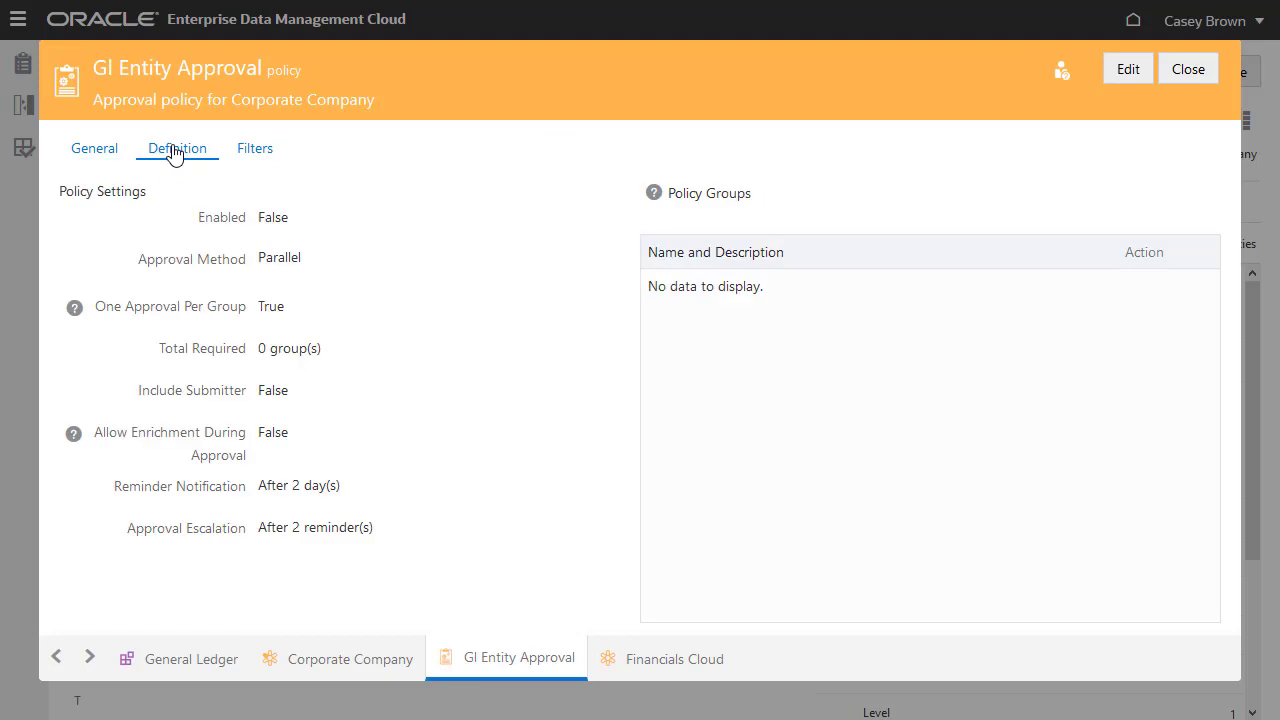
Edit the Gl Entity Approval policy definition to enable it with the Parallel approval method.
click(1129, 79)
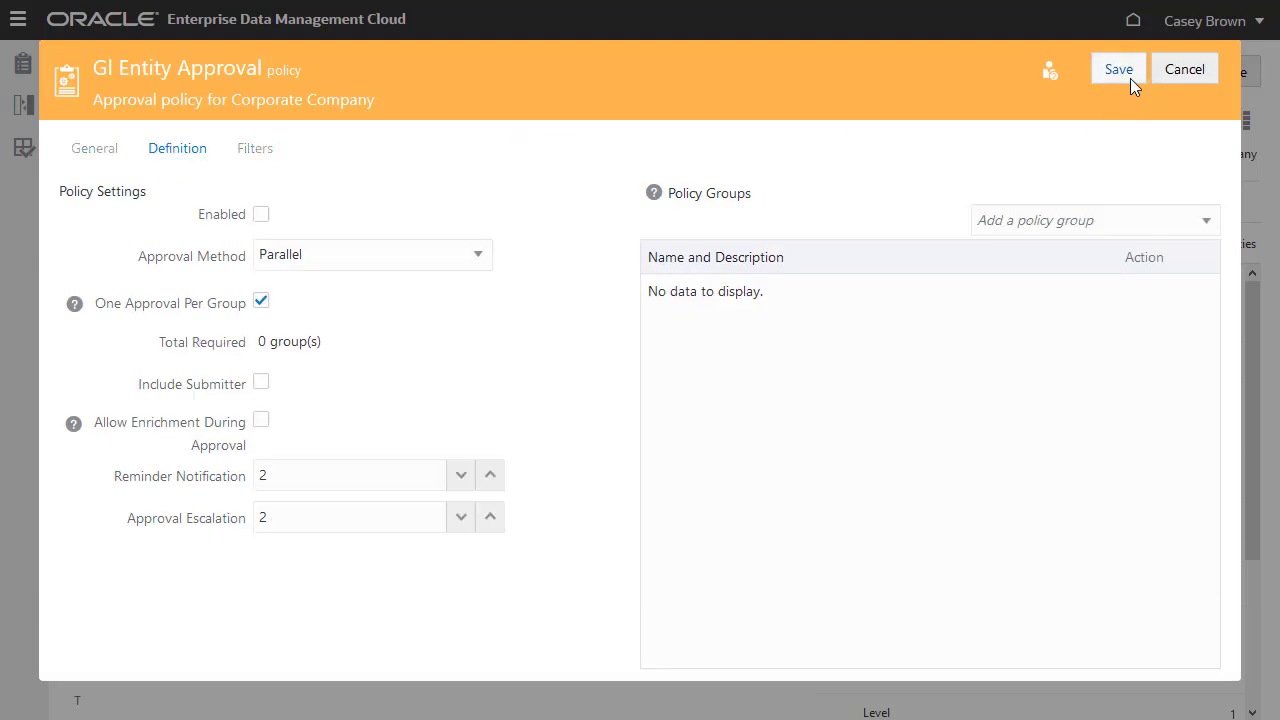
click(263, 218)
click(479, 258)
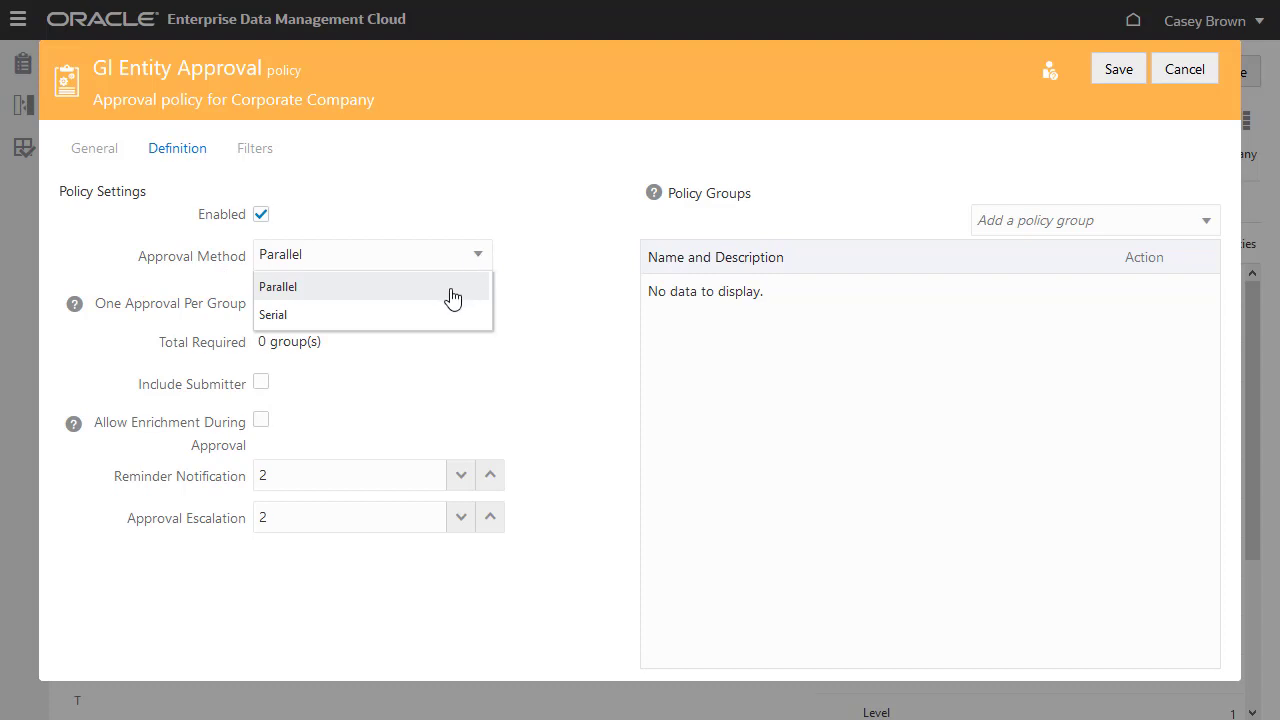
click(450, 293)
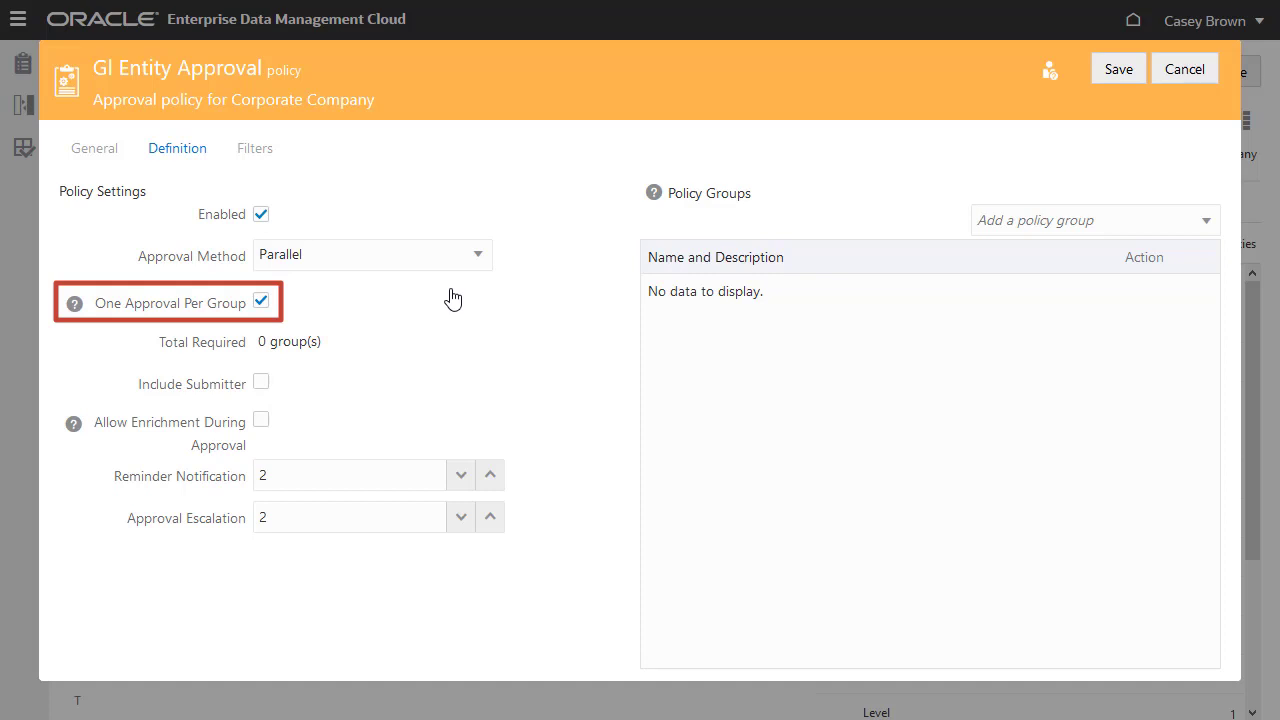
Turn off One Approval Per Group with 1 total required approval, and set the reminder notification to 1 and approval escalation to 3.
click(261, 302)
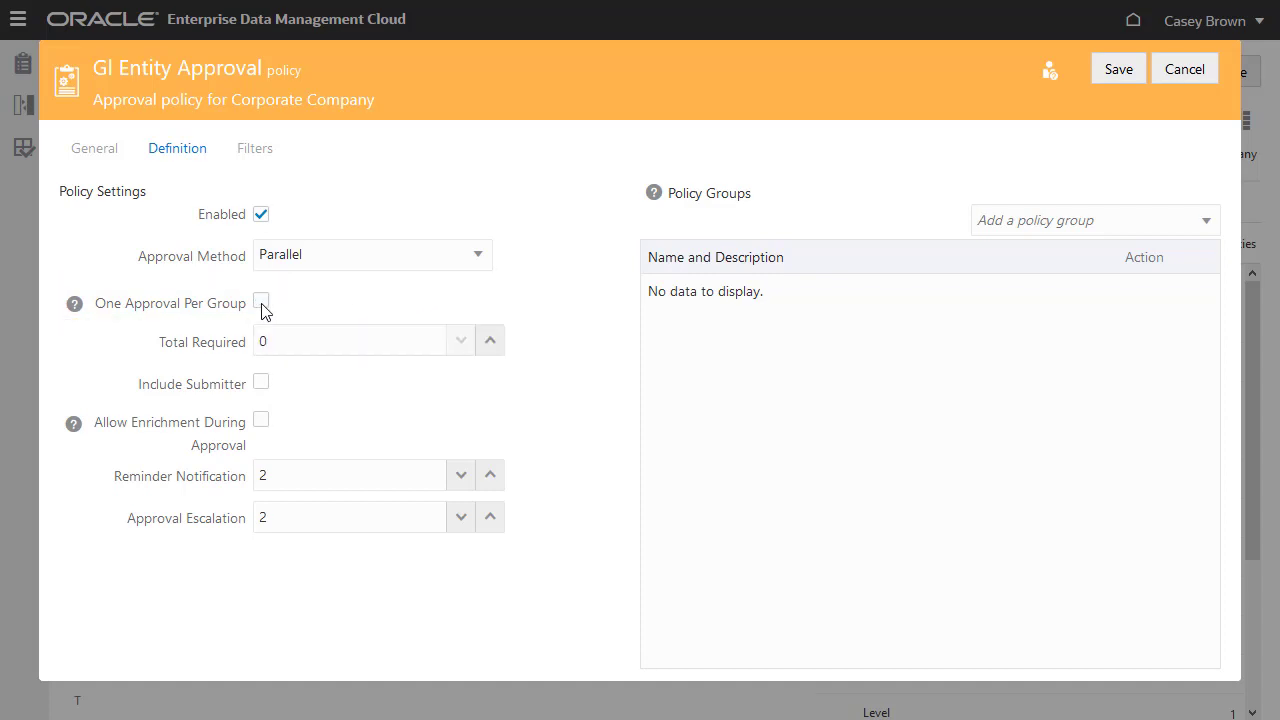
click(489, 341)
click(461, 476)
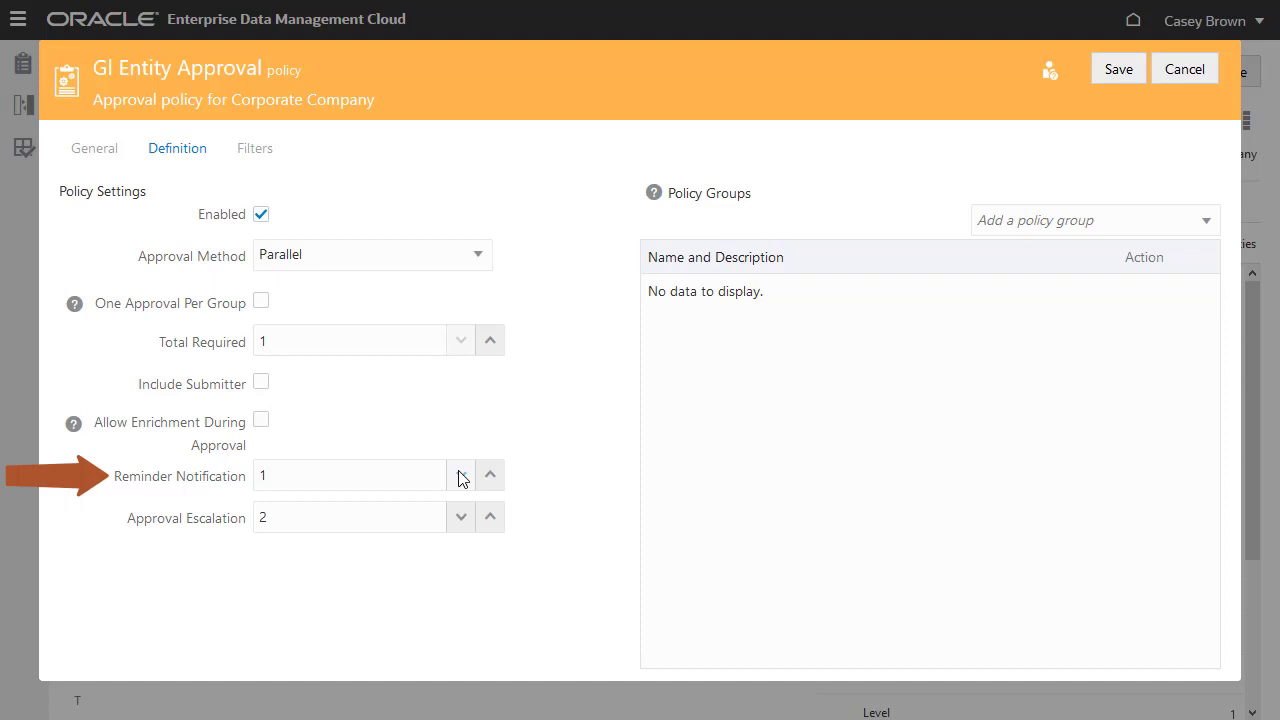
click(491, 519)
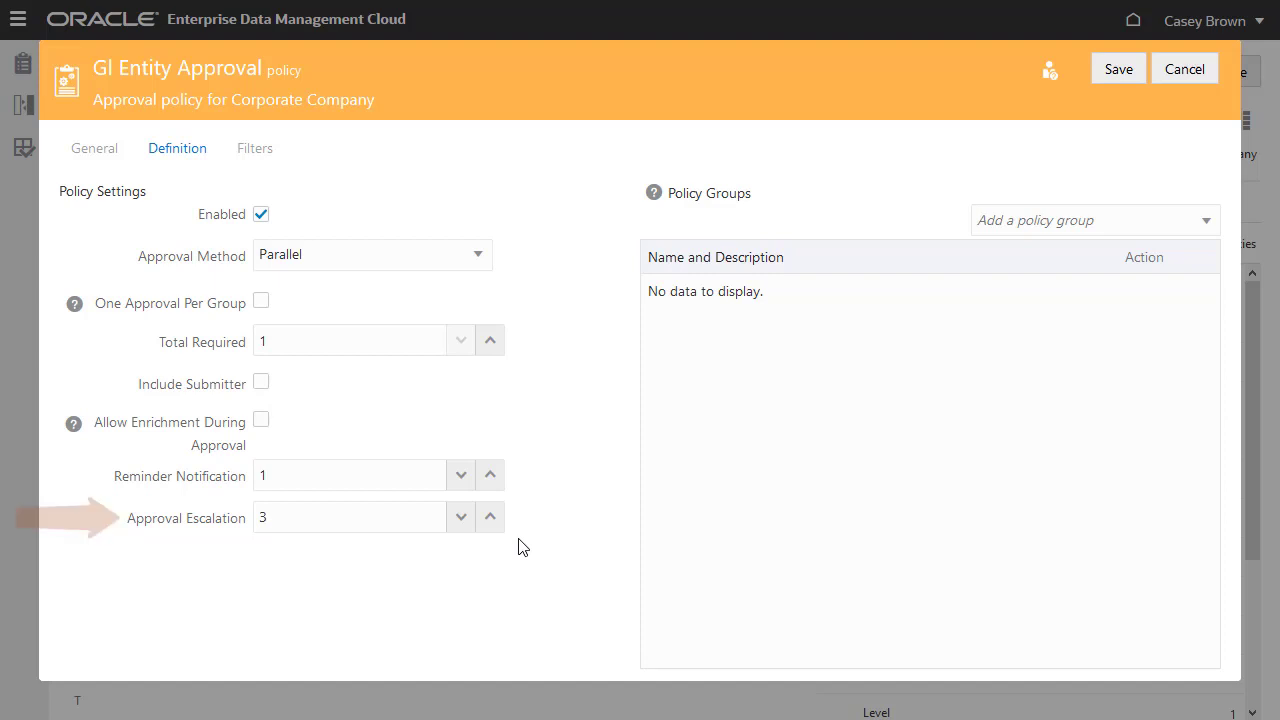
Add three individual users as approvers in the policy groups and save the policy definition.
click(1203, 224)
scroll(1207, 362, down, 3)
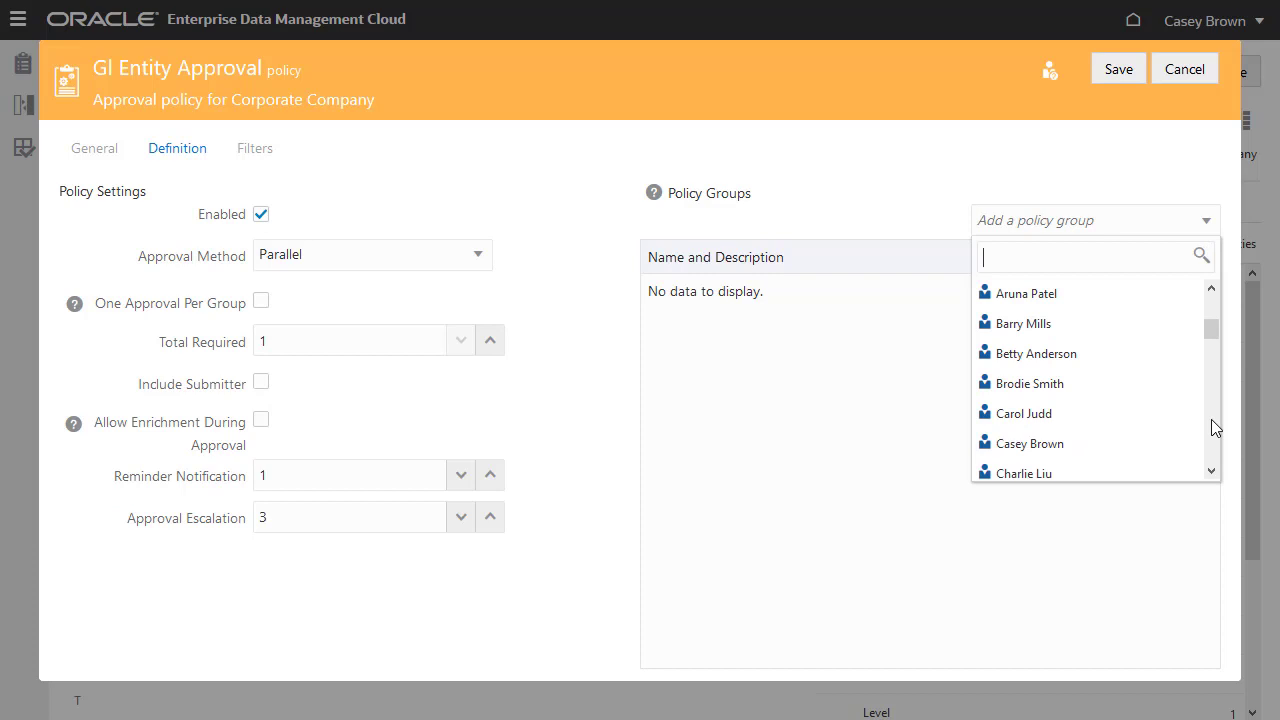
click(1105, 324)
click(1206, 222)
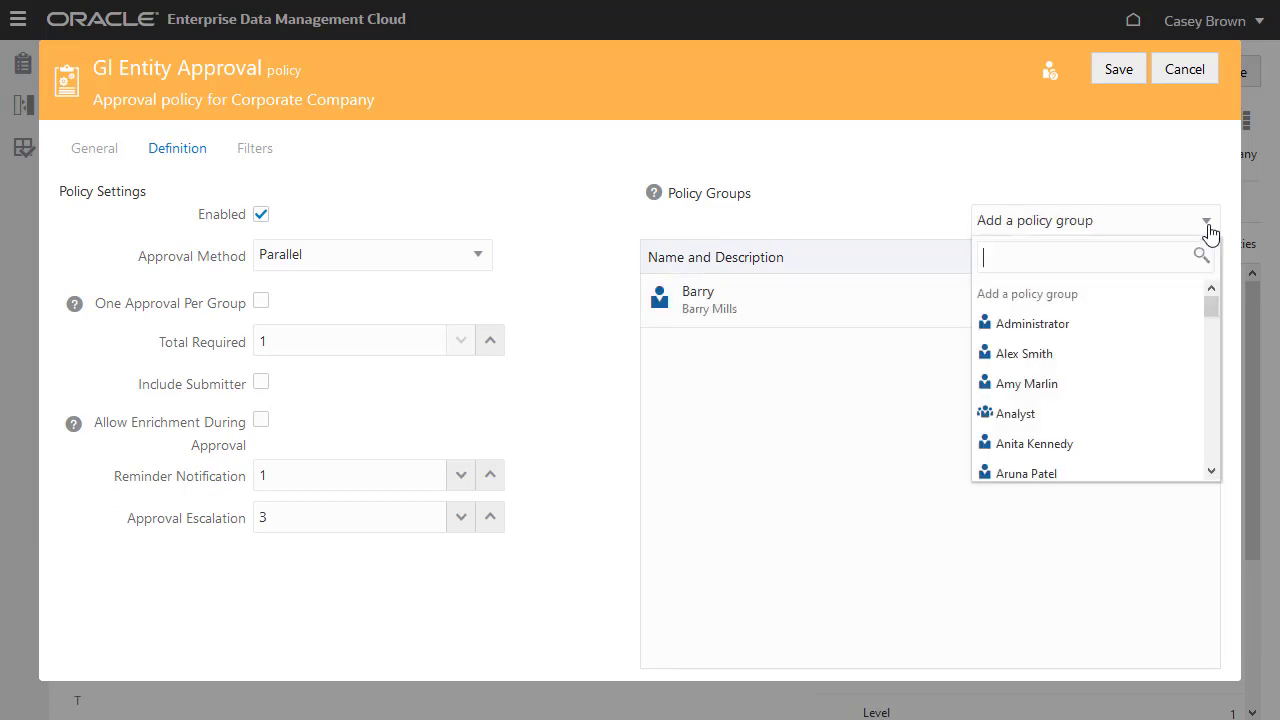
scroll(1212, 421, down, 3)
click(1116, 385)
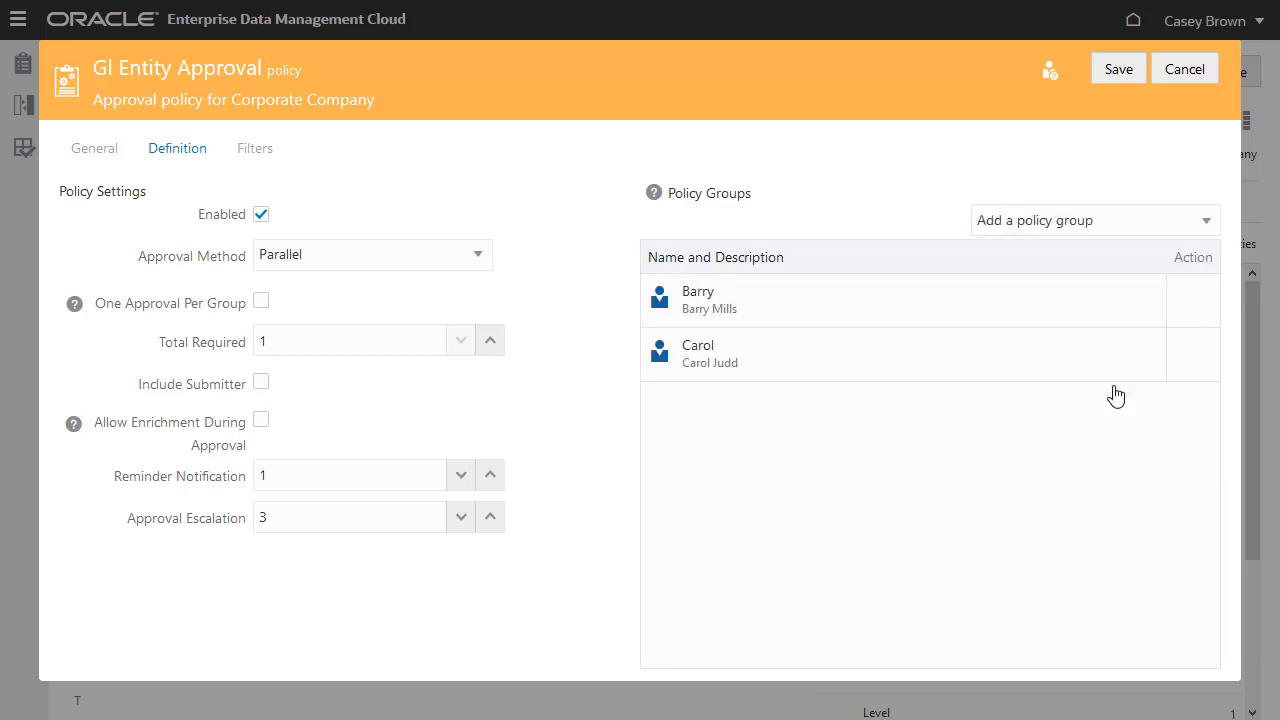
click(1206, 228)
scroll(1210, 420, down, 3)
scroll(1212, 445, down, 3)
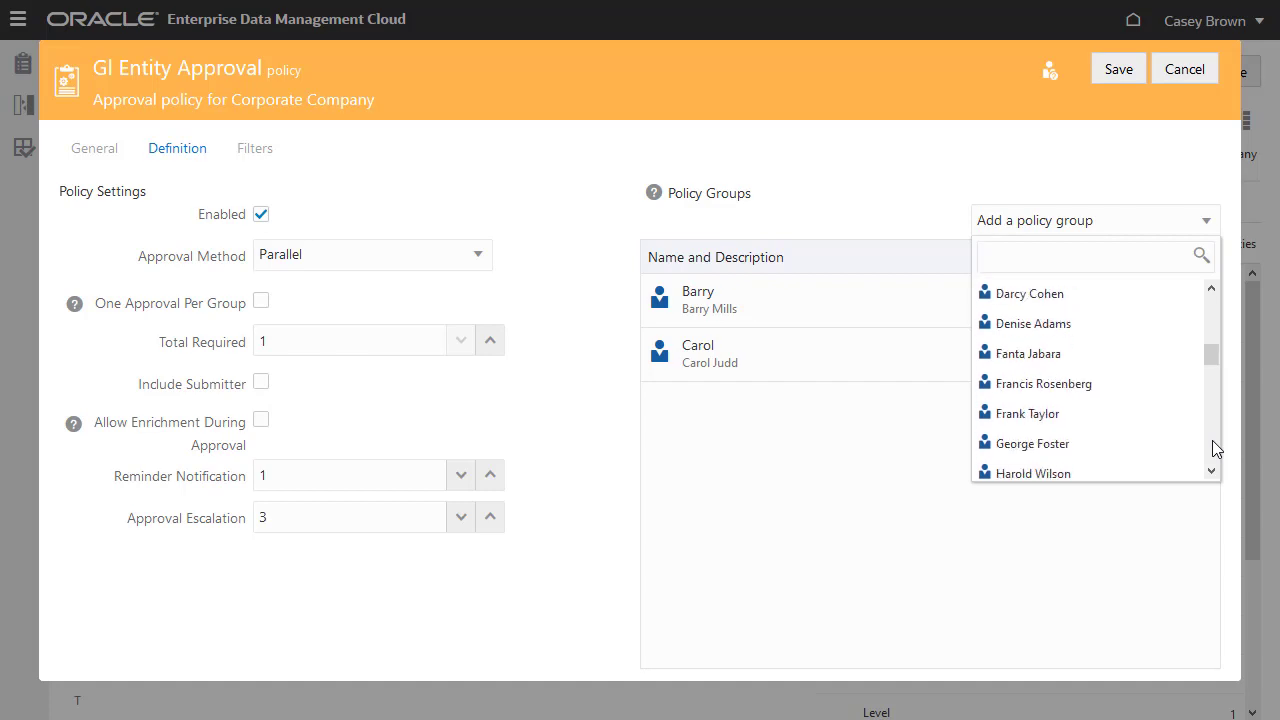
click(1150, 412)
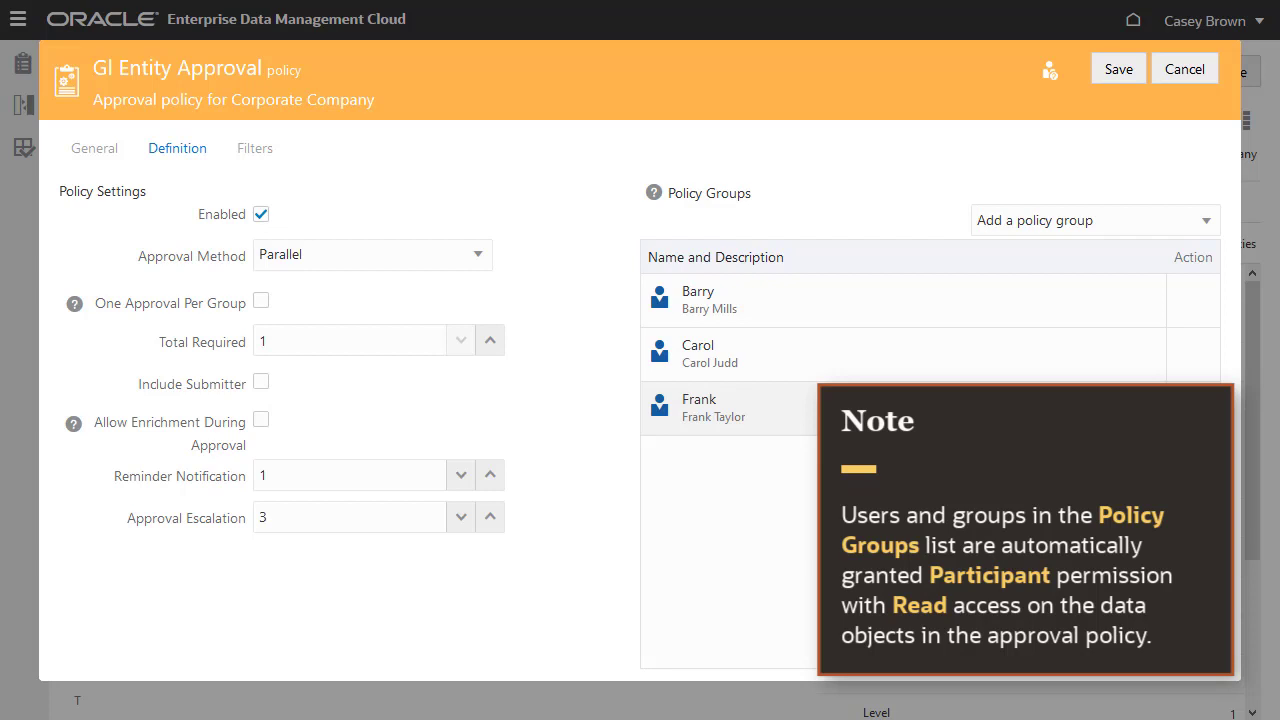
click(1119, 70)
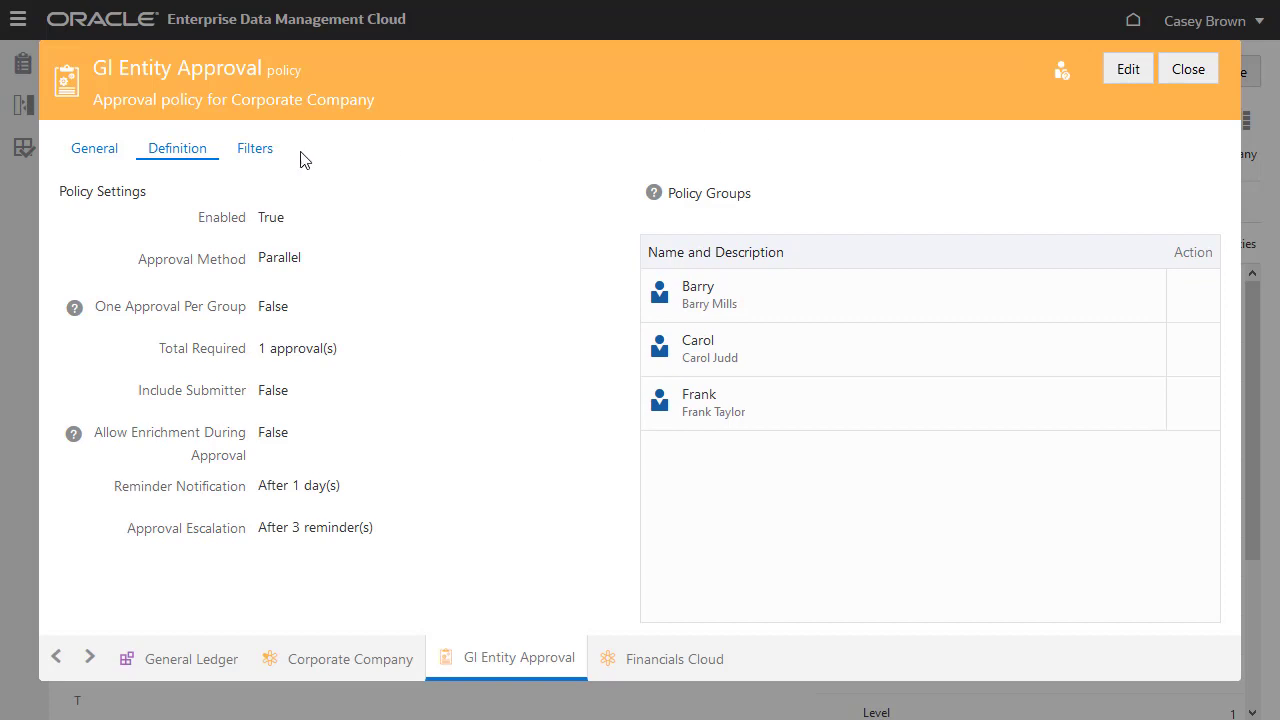
Edit the policy's filters to limit the included actions to Add, Insert, Move and Update instead of all.
click(256, 150)
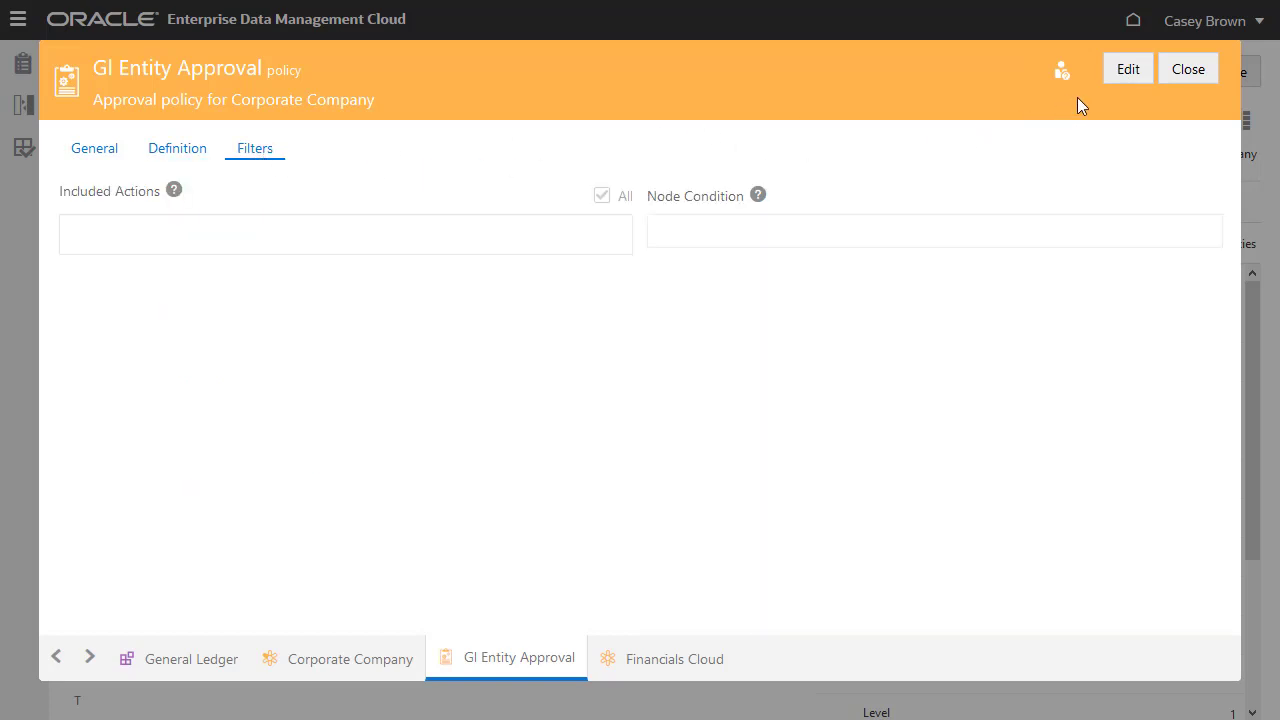
click(1121, 72)
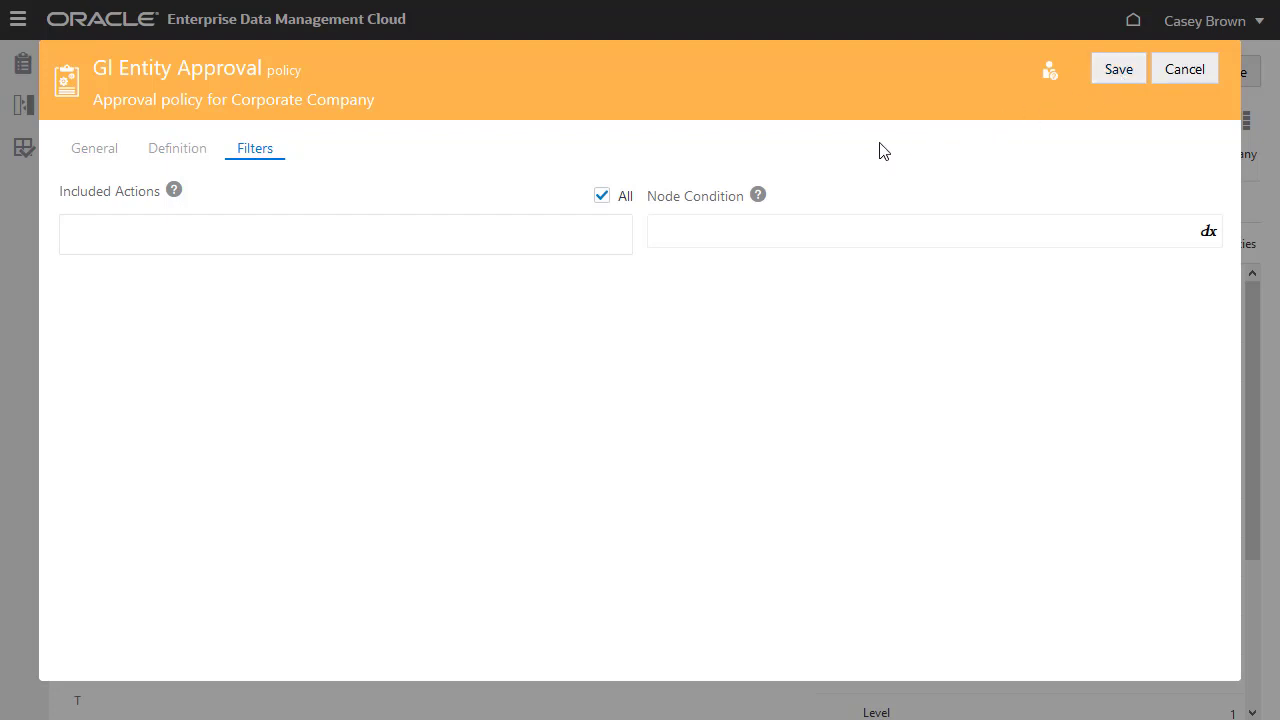
click(602, 196)
click(389, 236)
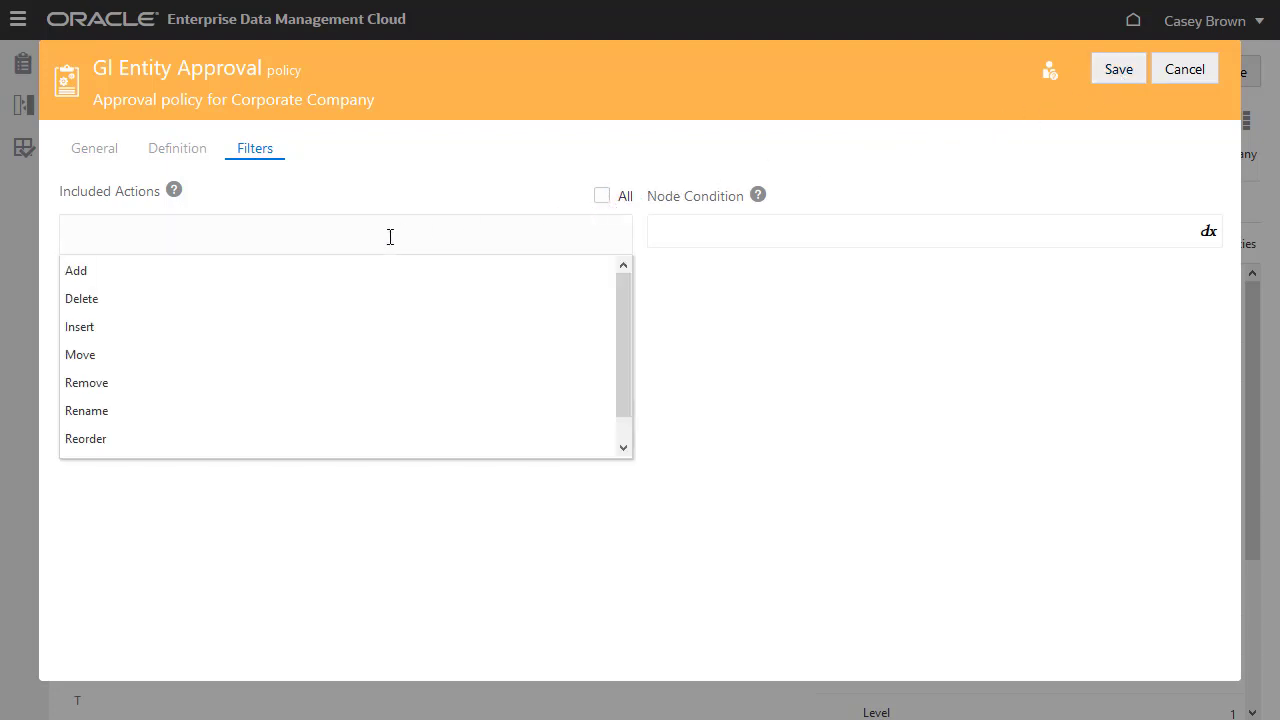
click(397, 276)
click(407, 240)
click(394, 296)
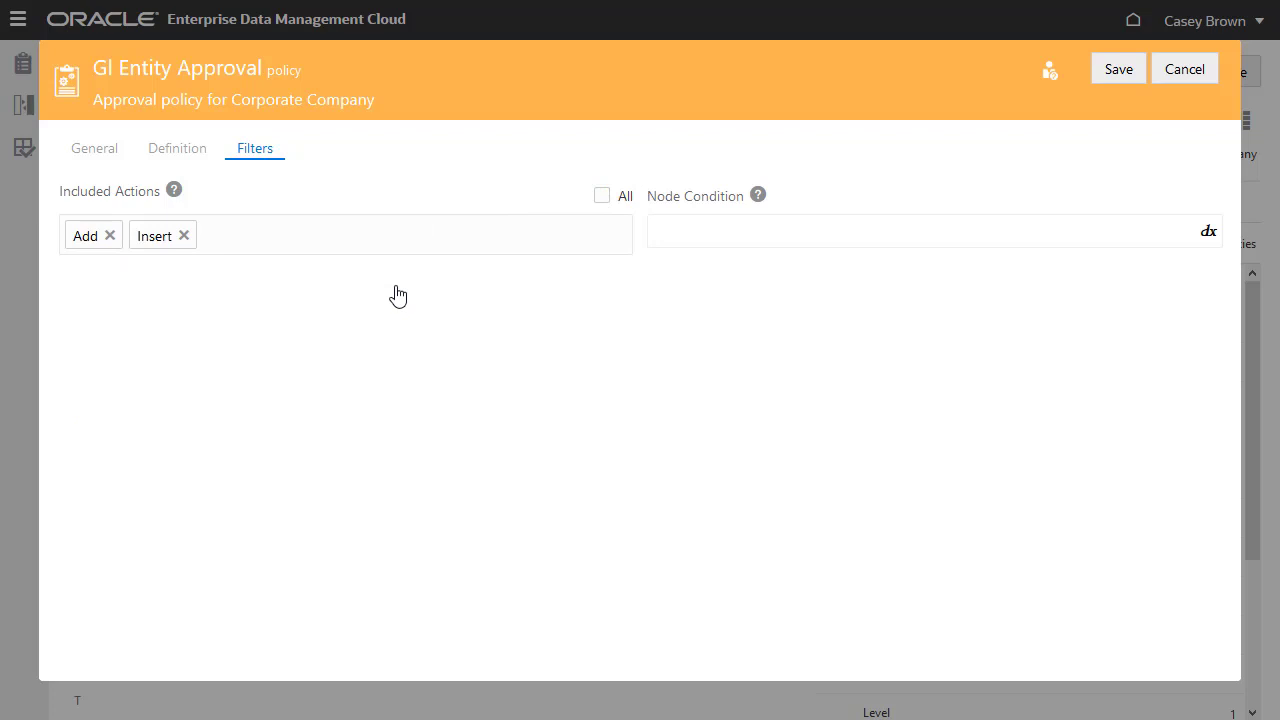
click(414, 240)
click(405, 299)
click(417, 240)
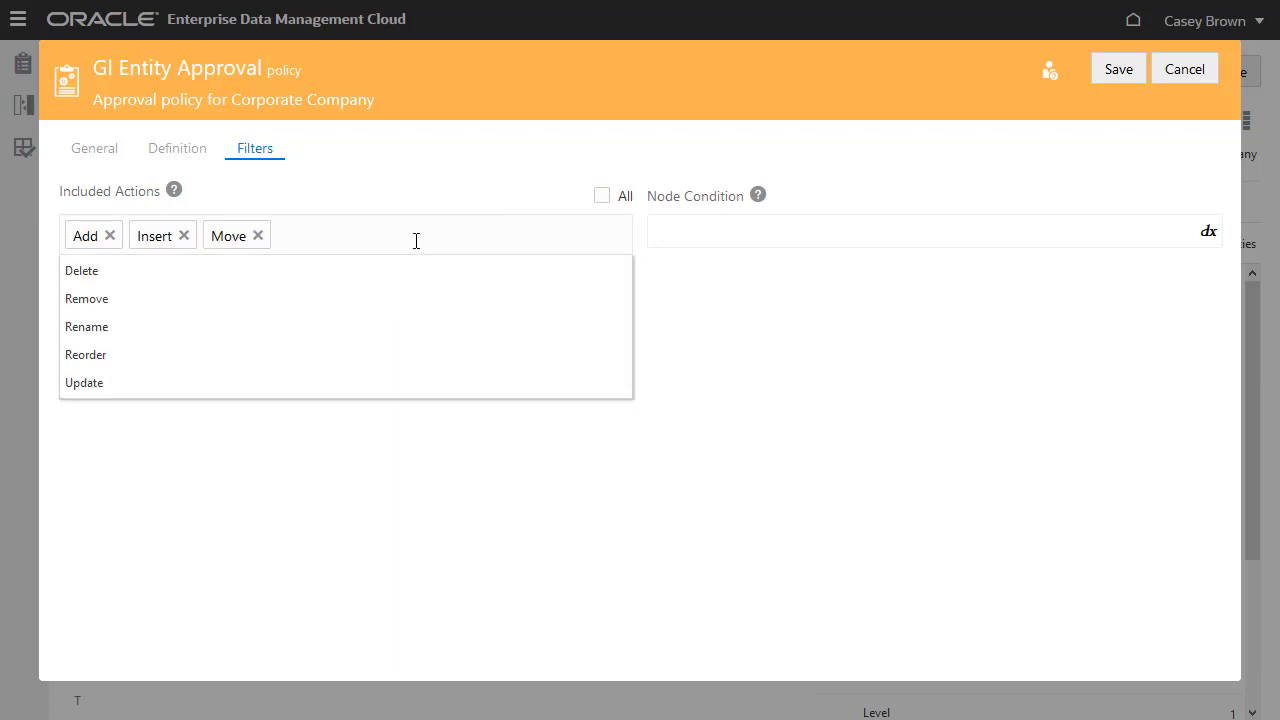
click(380, 392)
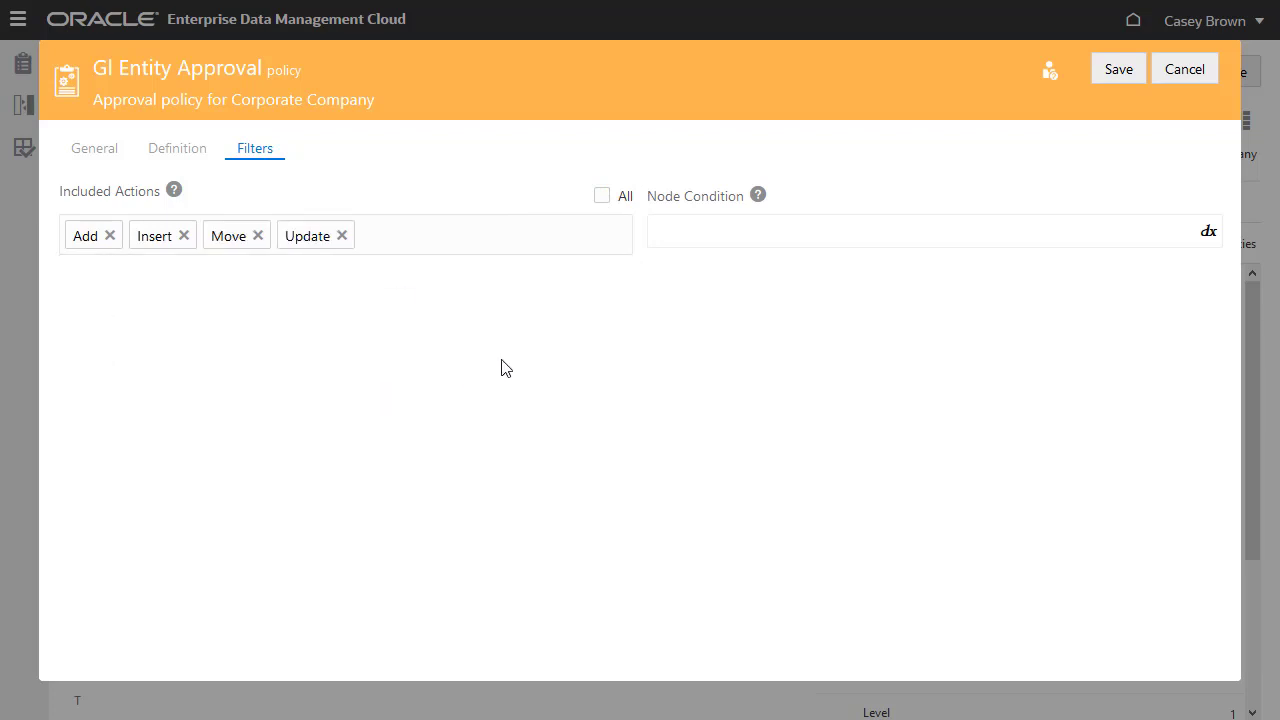
View the node condition expression editor without applying an expression, and save the policy filters.
click(1207, 236)
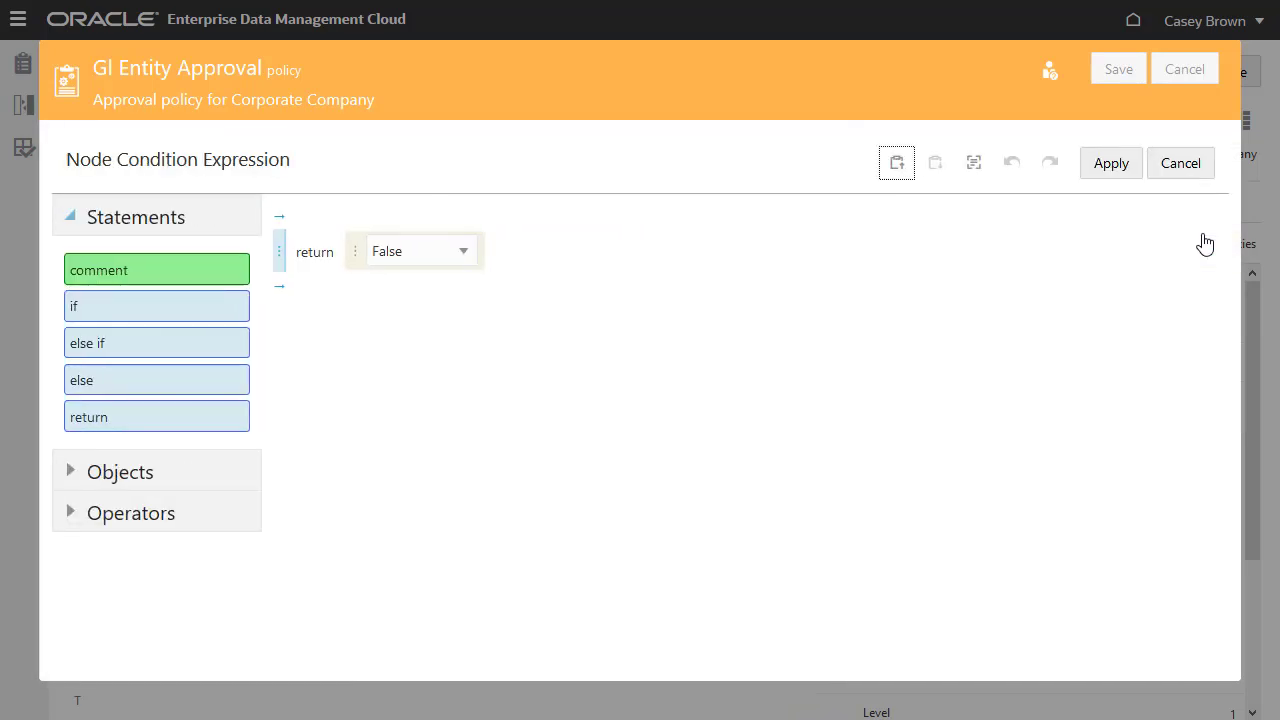
click(1181, 163)
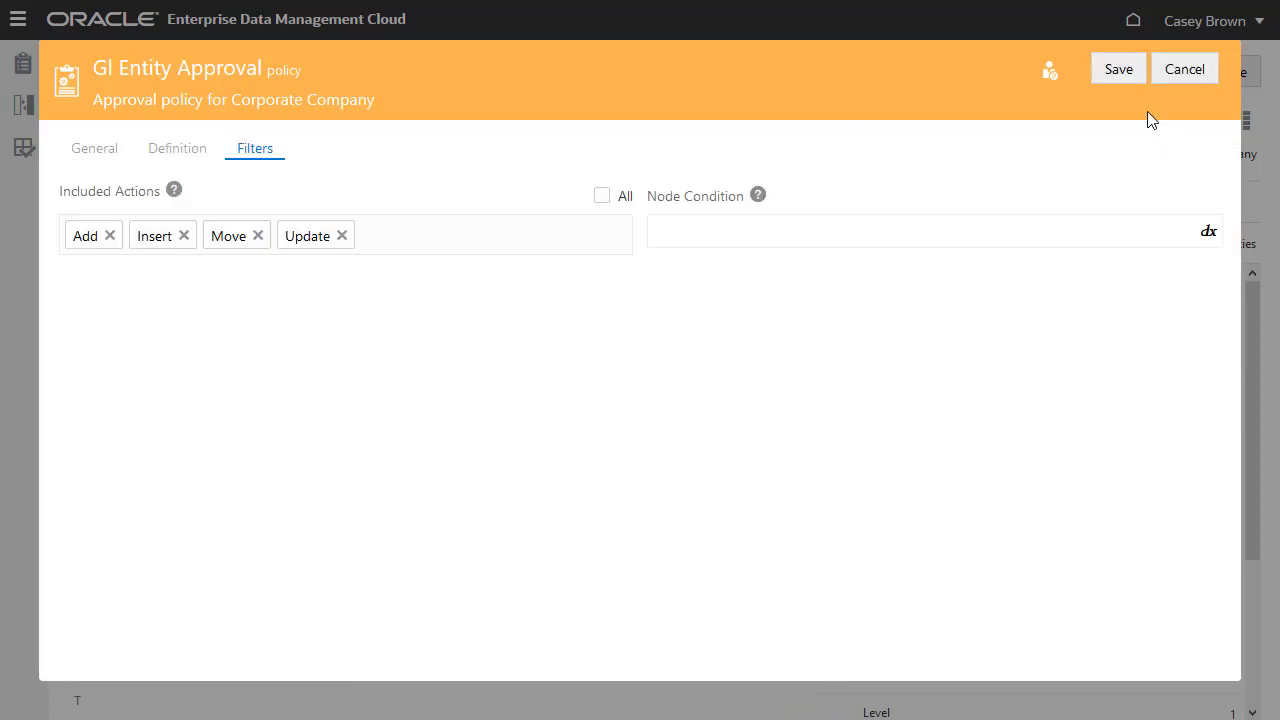
click(1120, 70)
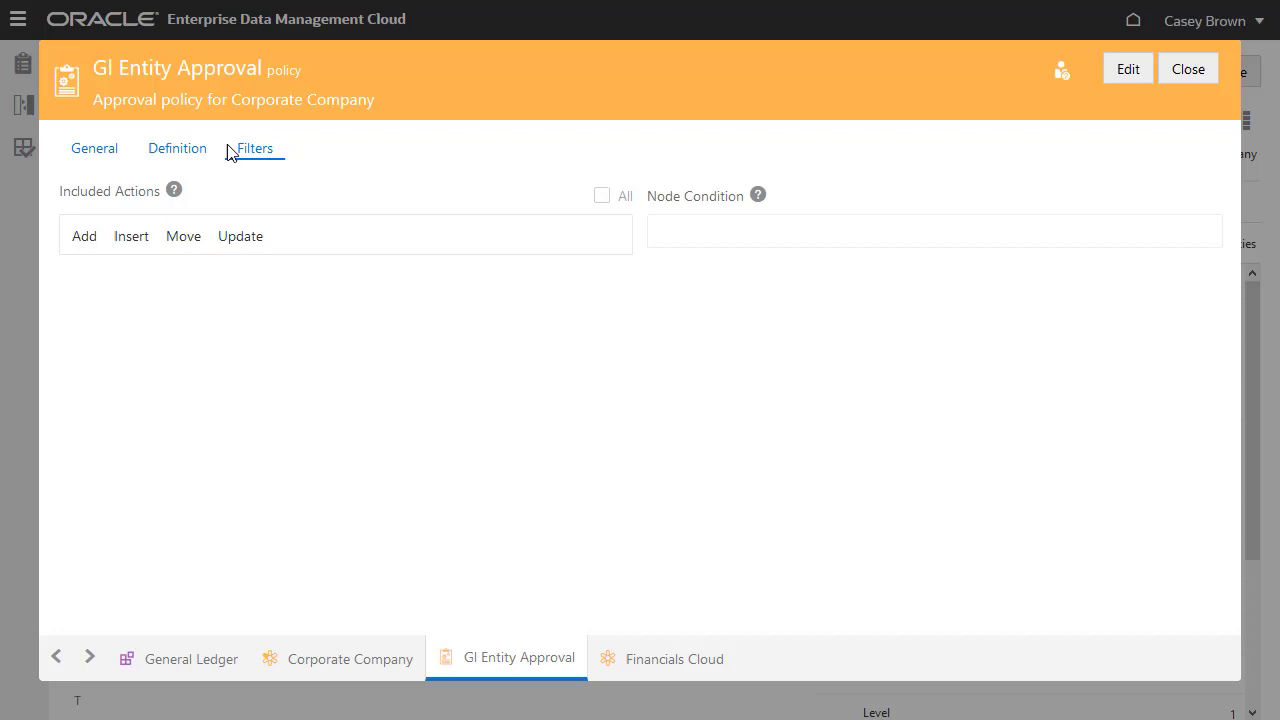
Turn on Allow Enrichment During Approval in the Gl Entity Approval policy definition and save the policy.
click(177, 156)
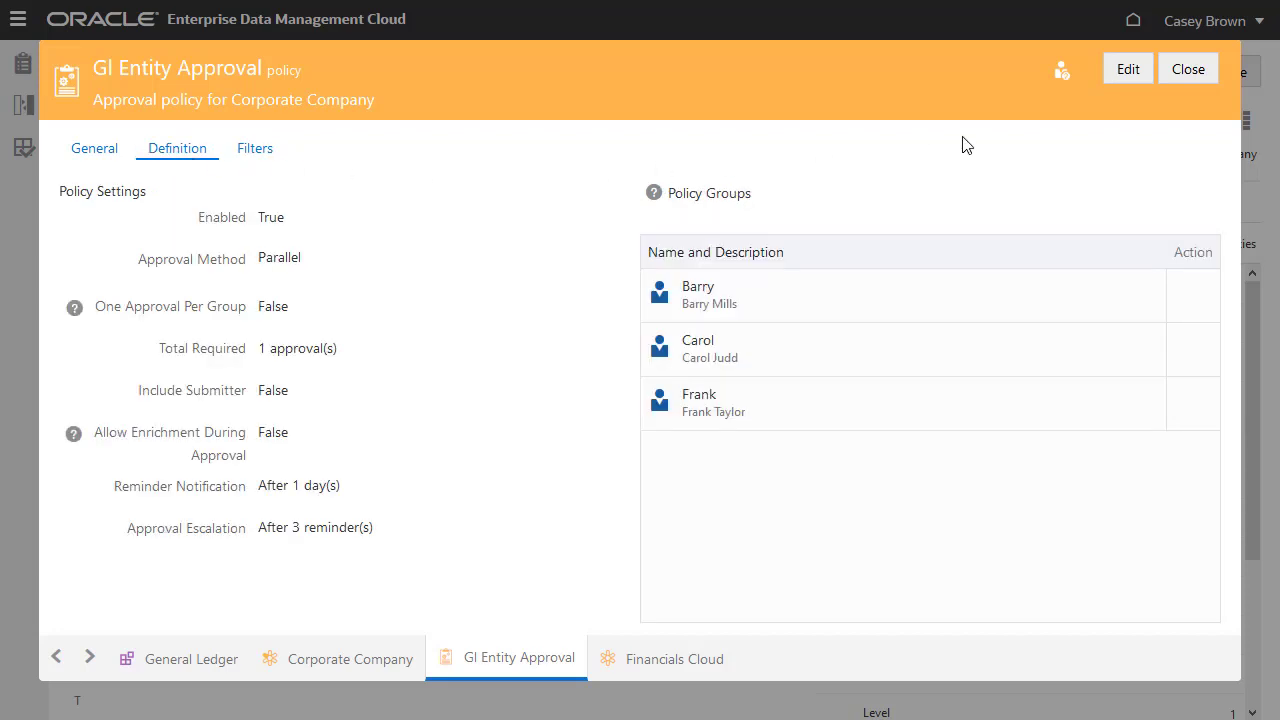
click(1128, 72)
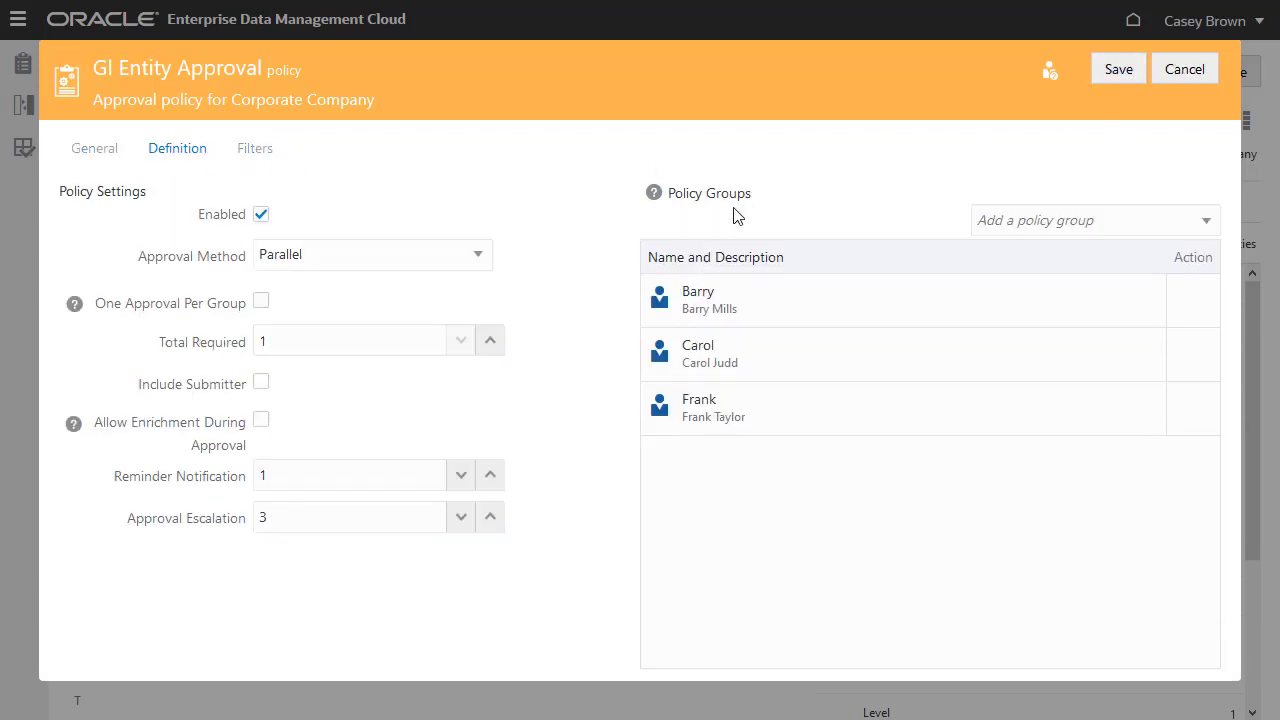
click(263, 421)
click(1118, 72)
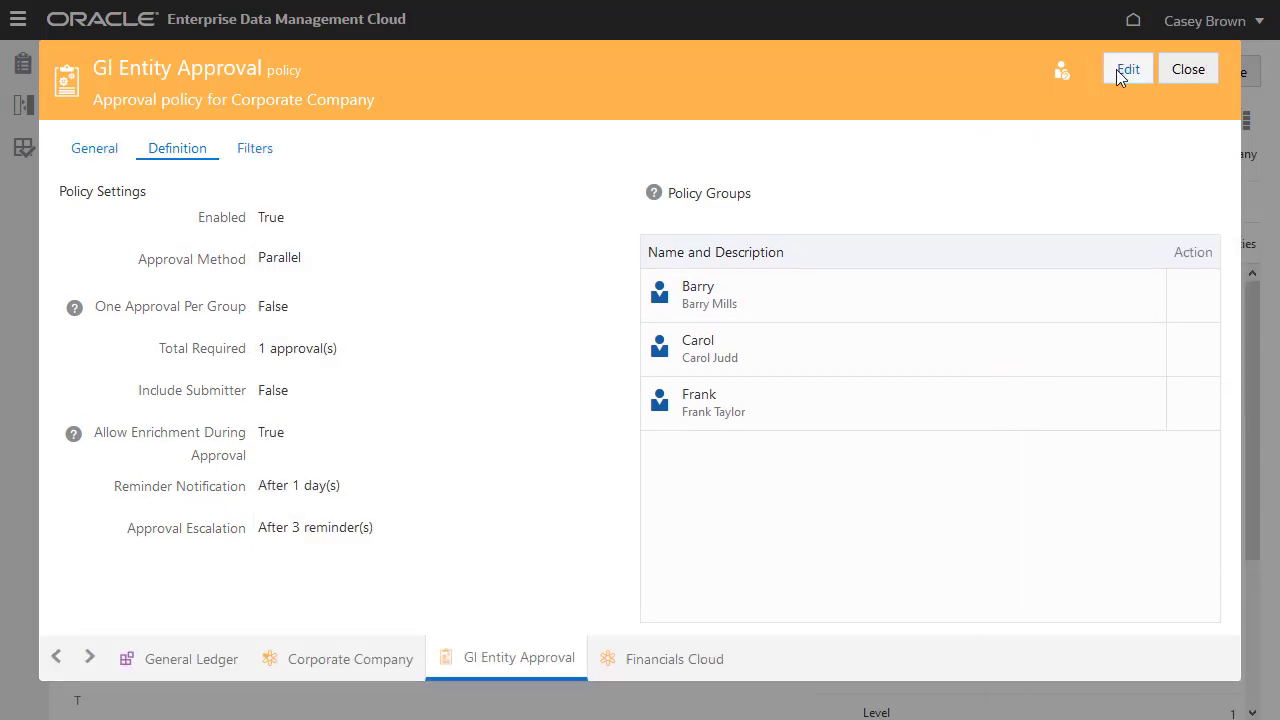
Edit the Corporate Company dimension's permissions and add an individual user as a Participant.
click(368, 659)
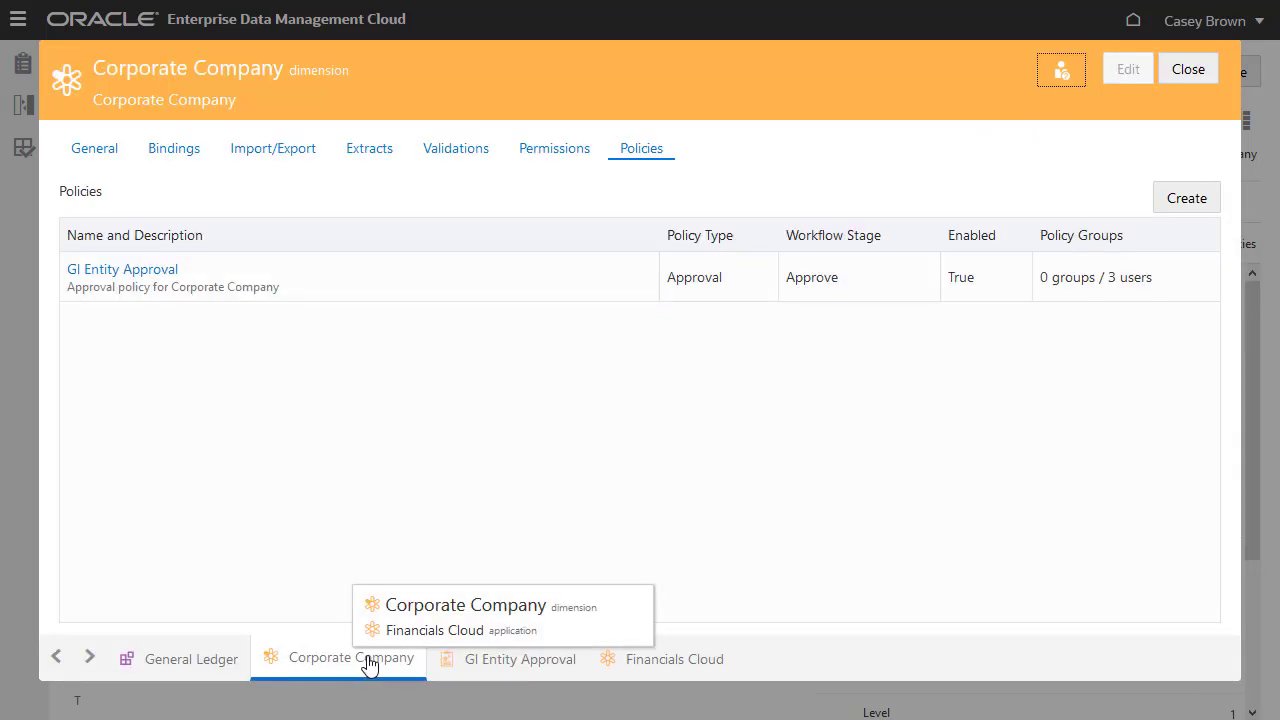
click(545, 155)
click(1127, 72)
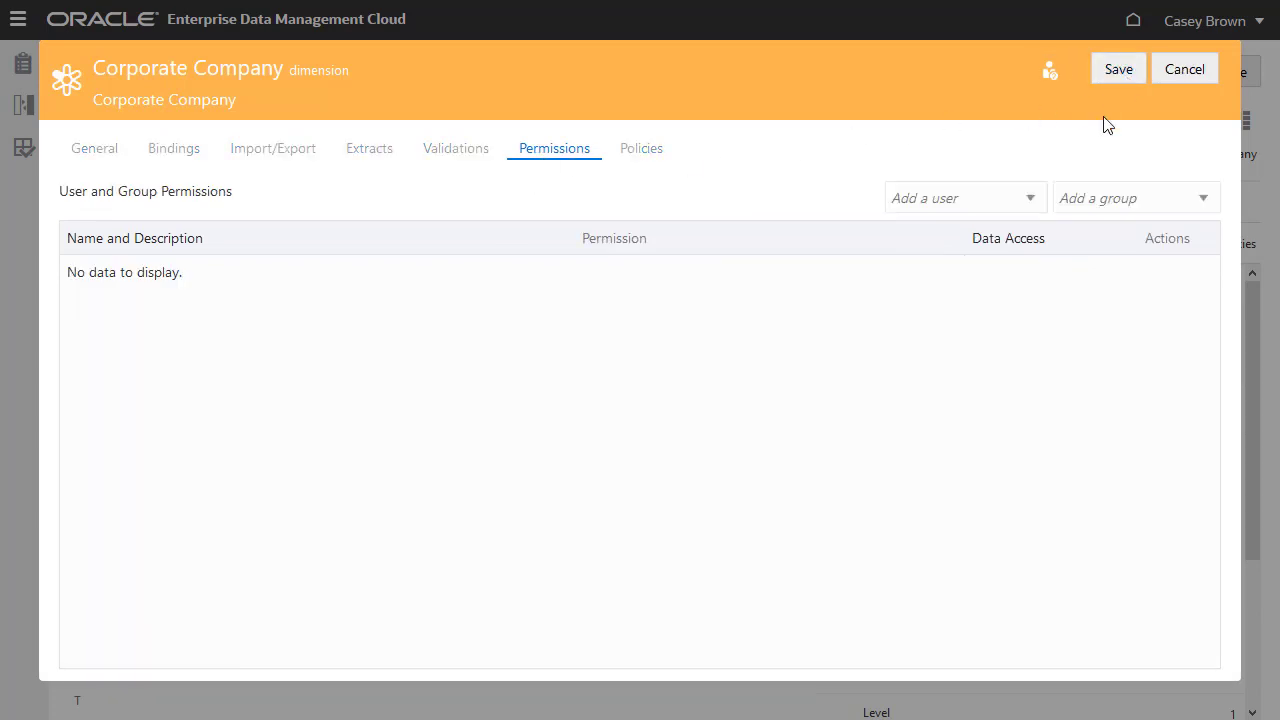
click(1030, 198)
click(994, 466)
Give the new participant data access with All allowed actions and Edit All properties, save the permissions, and return to the reloaded Entity Maintenance view.
click(909, 283)
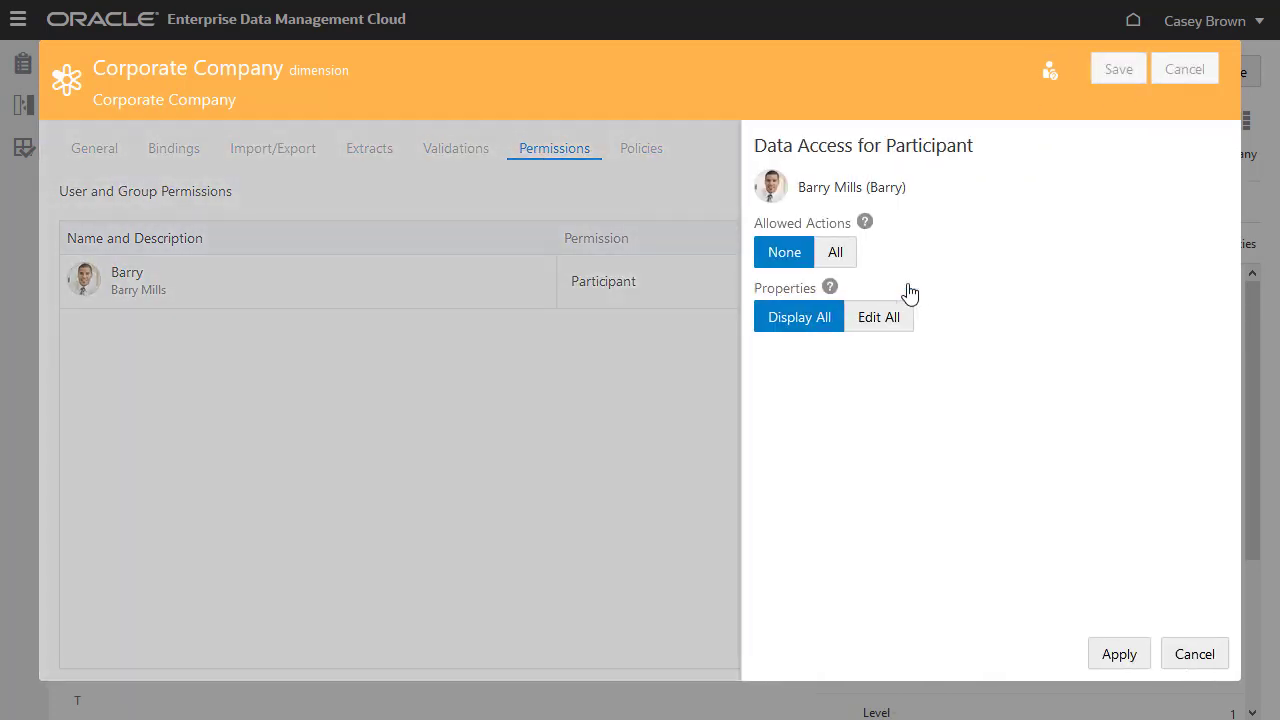
click(843, 256)
click(880, 316)
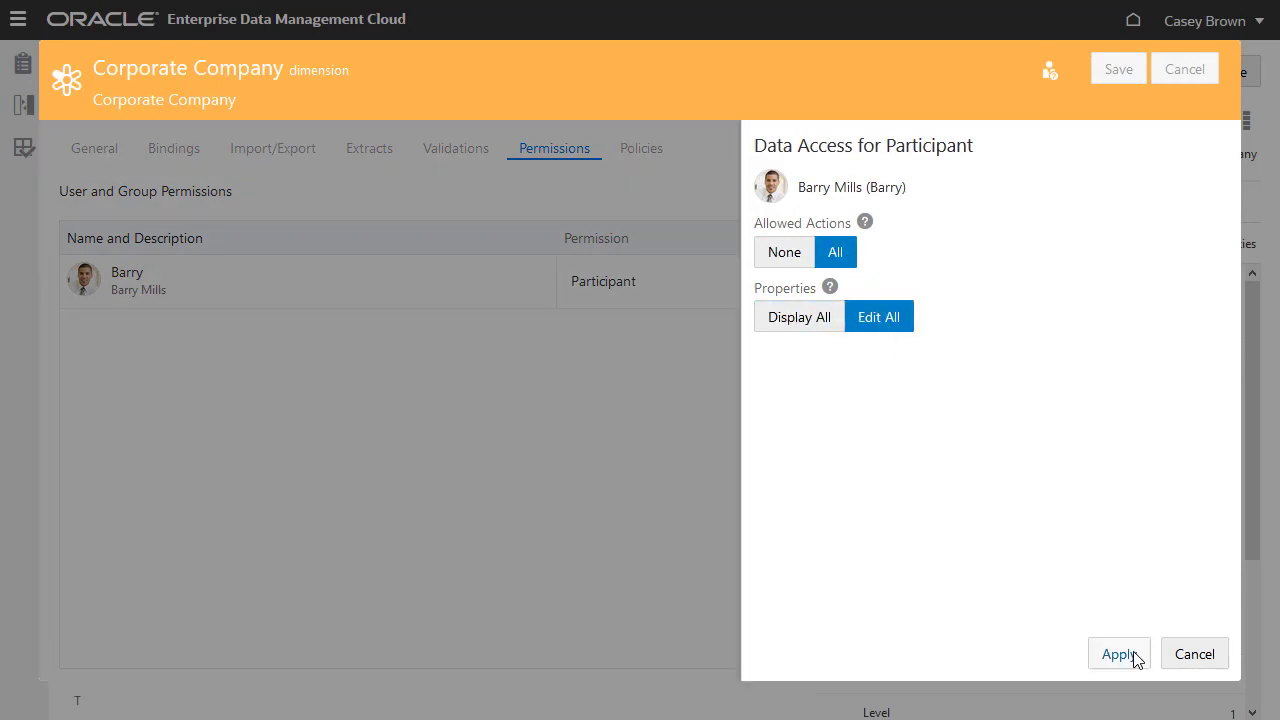
click(1128, 657)
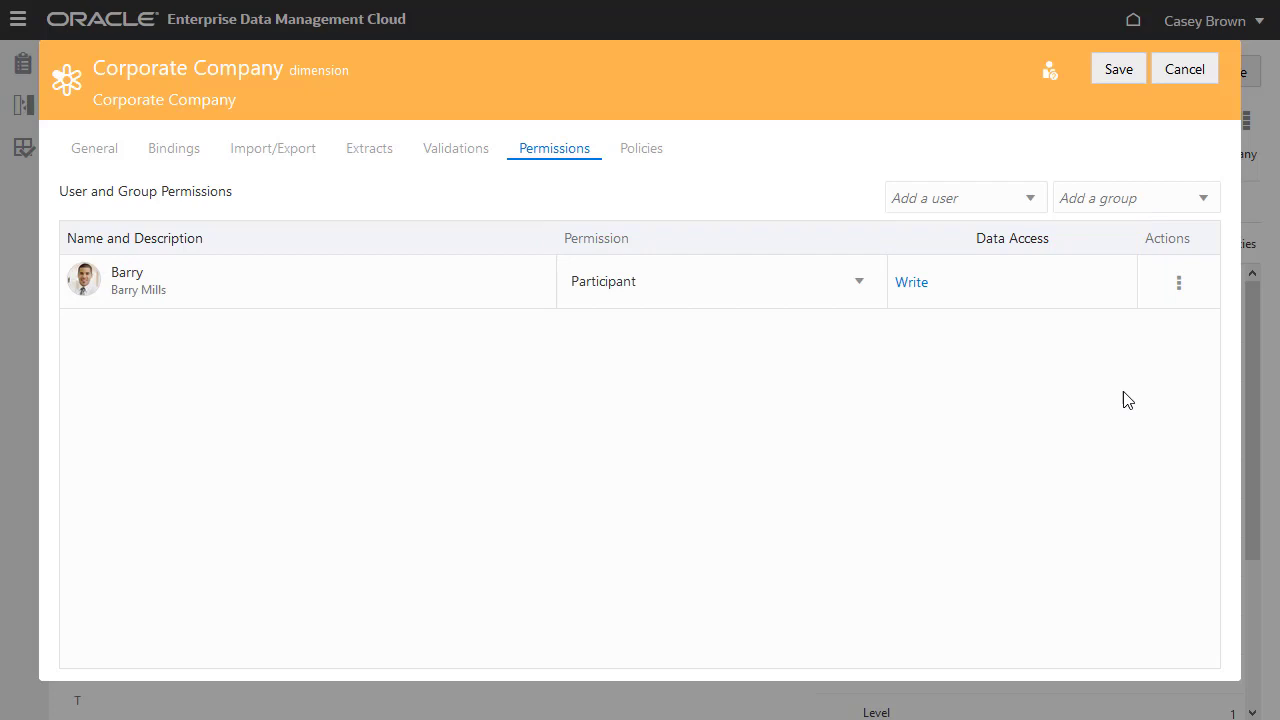
click(1116, 72)
click(1186, 70)
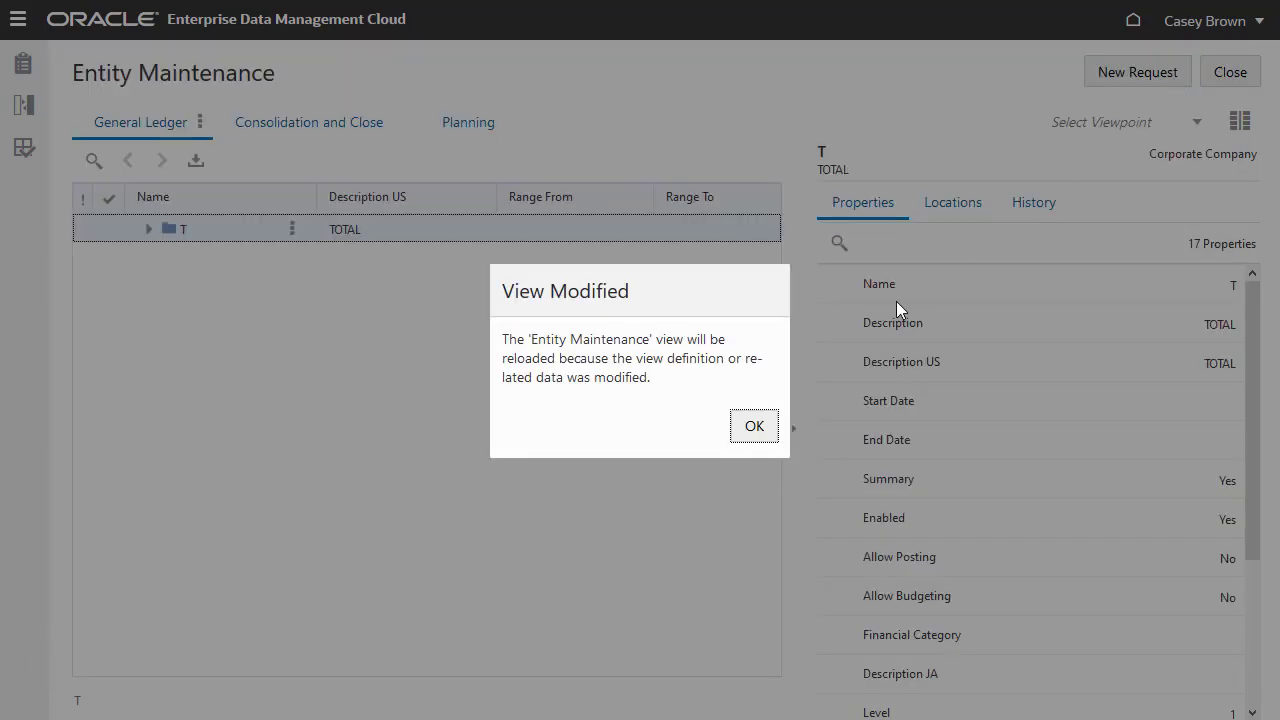
click(754, 427)
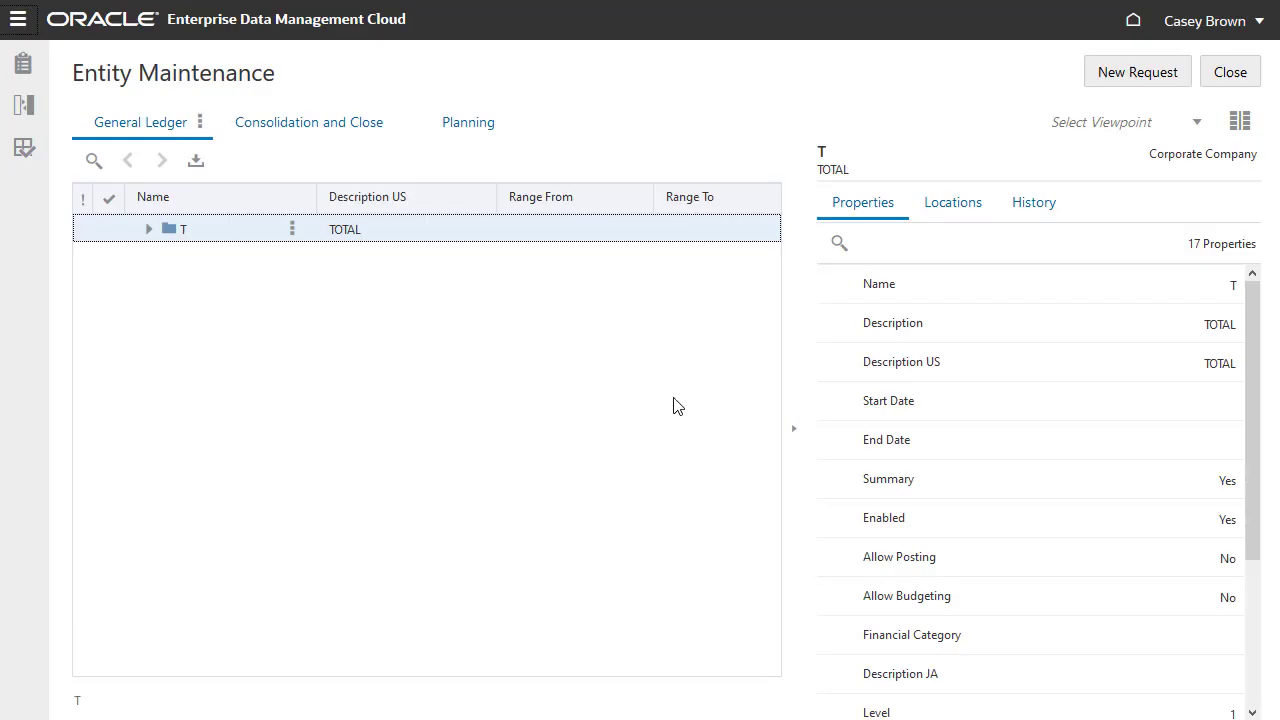
Inspect the Consolidation and Close viewpoint's Entity dimension and review the definition of its Close Entity Approval policy.
click(370, 128)
click(397, 122)
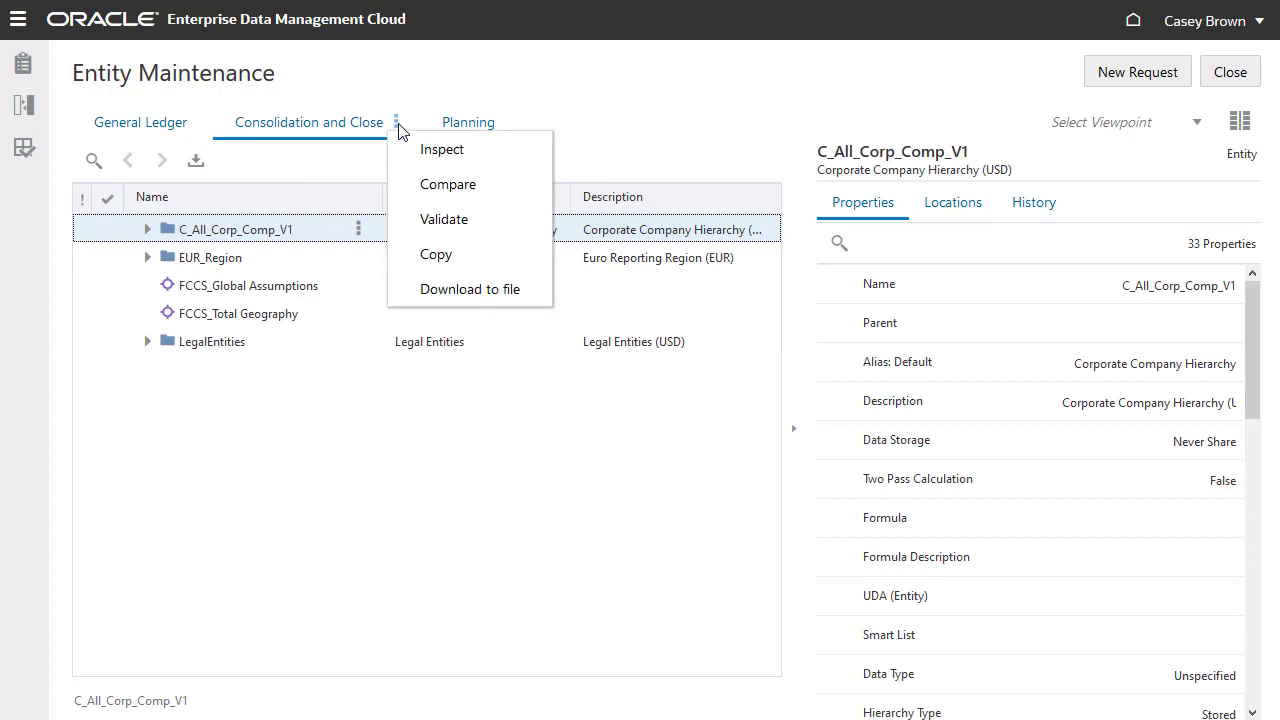
click(406, 154)
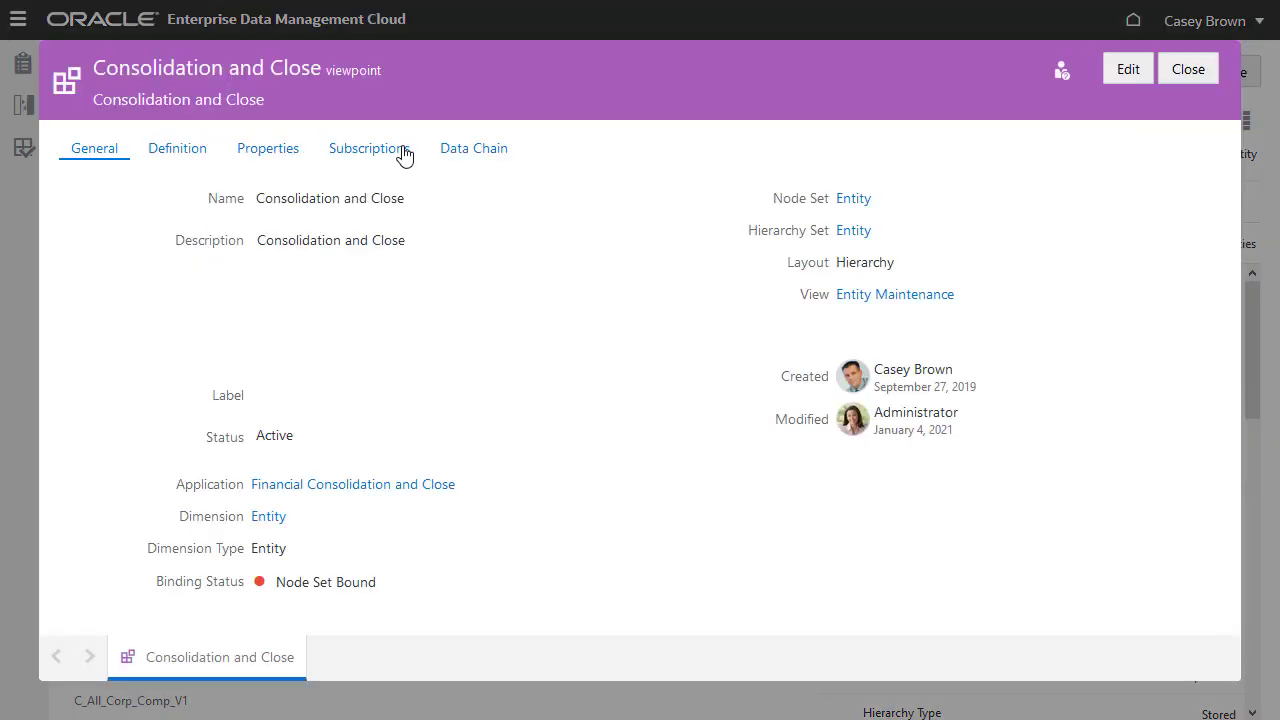
click(262, 516)
click(641, 150)
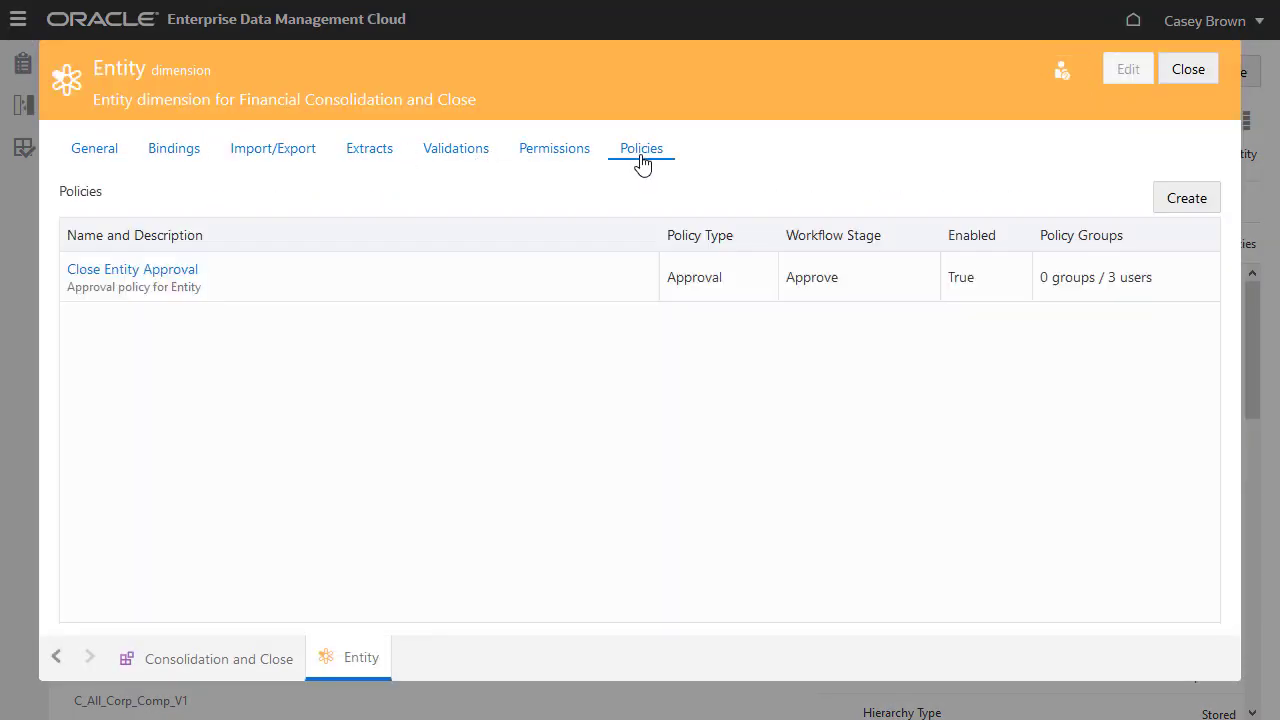
click(161, 270)
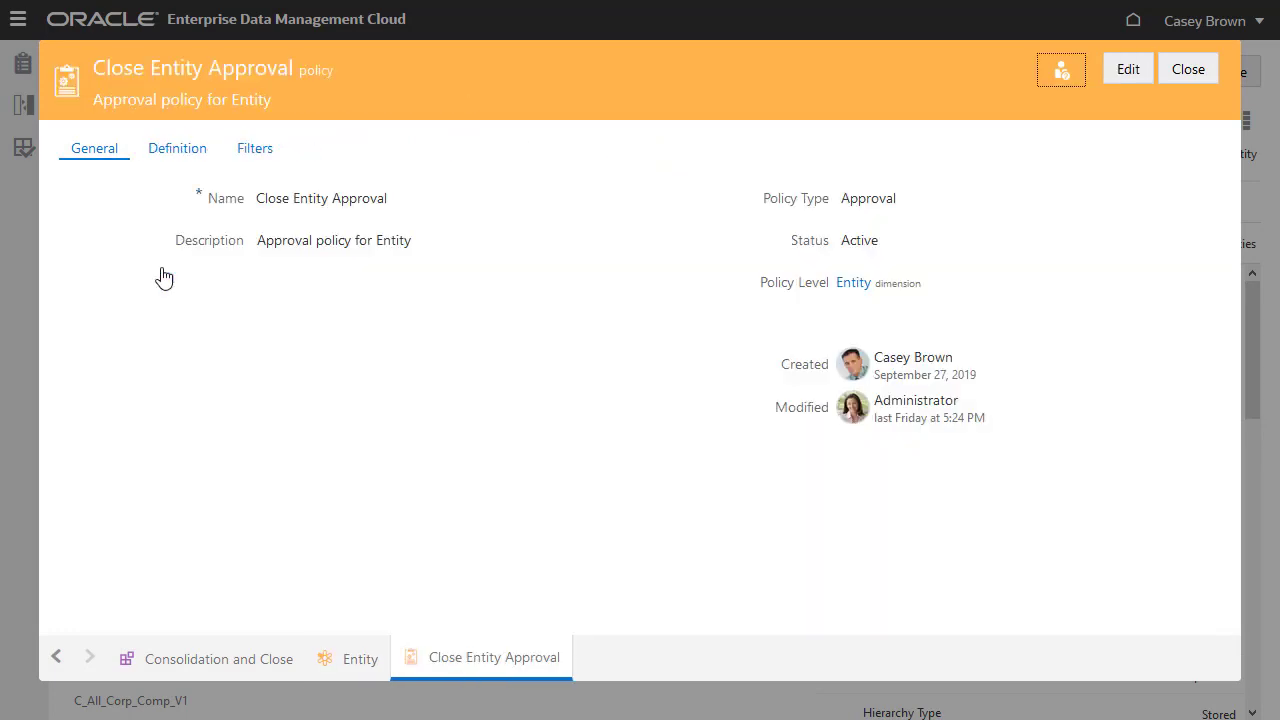
click(184, 160)
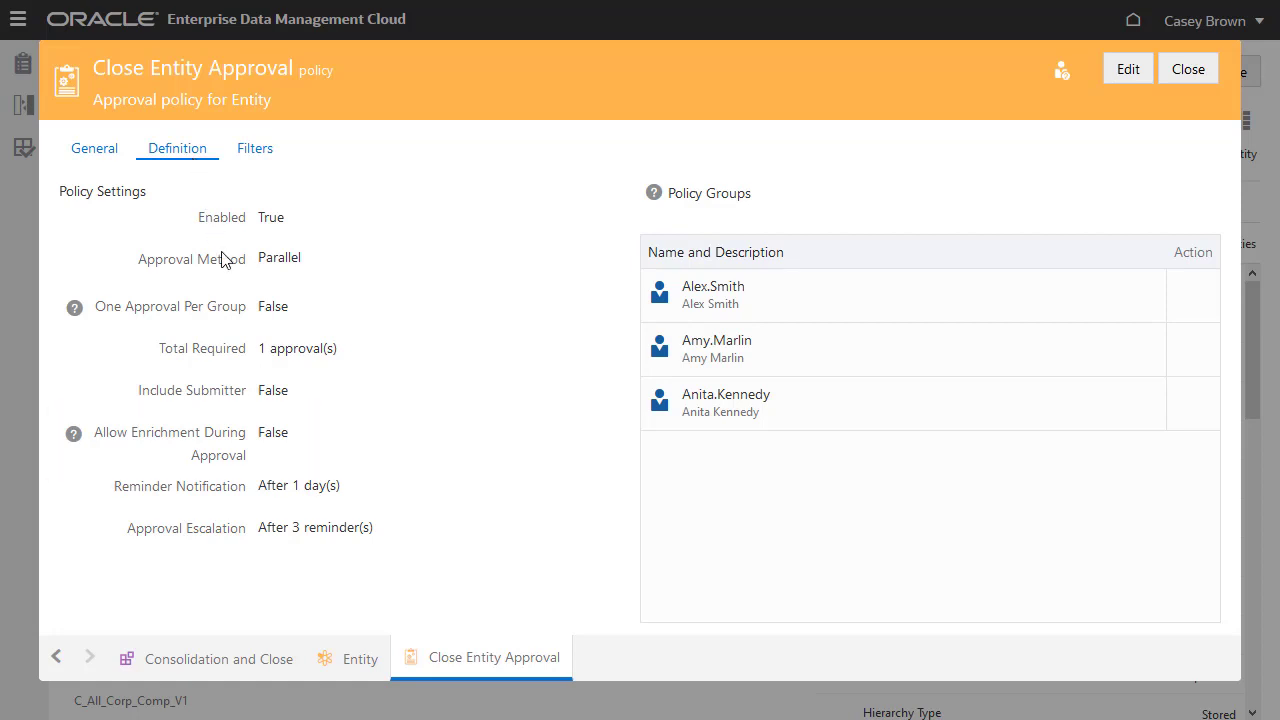
Review the user and group permissions of the Entity dimension and close the inspector.
click(358, 664)
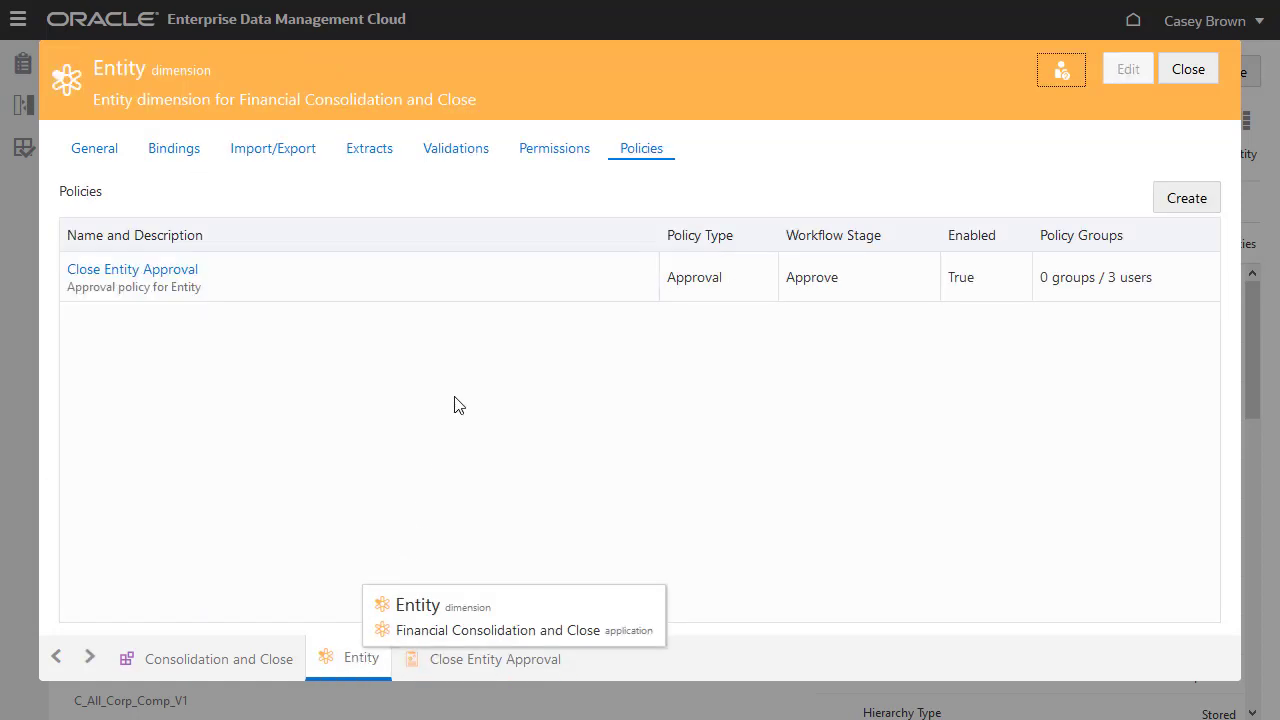
click(555, 153)
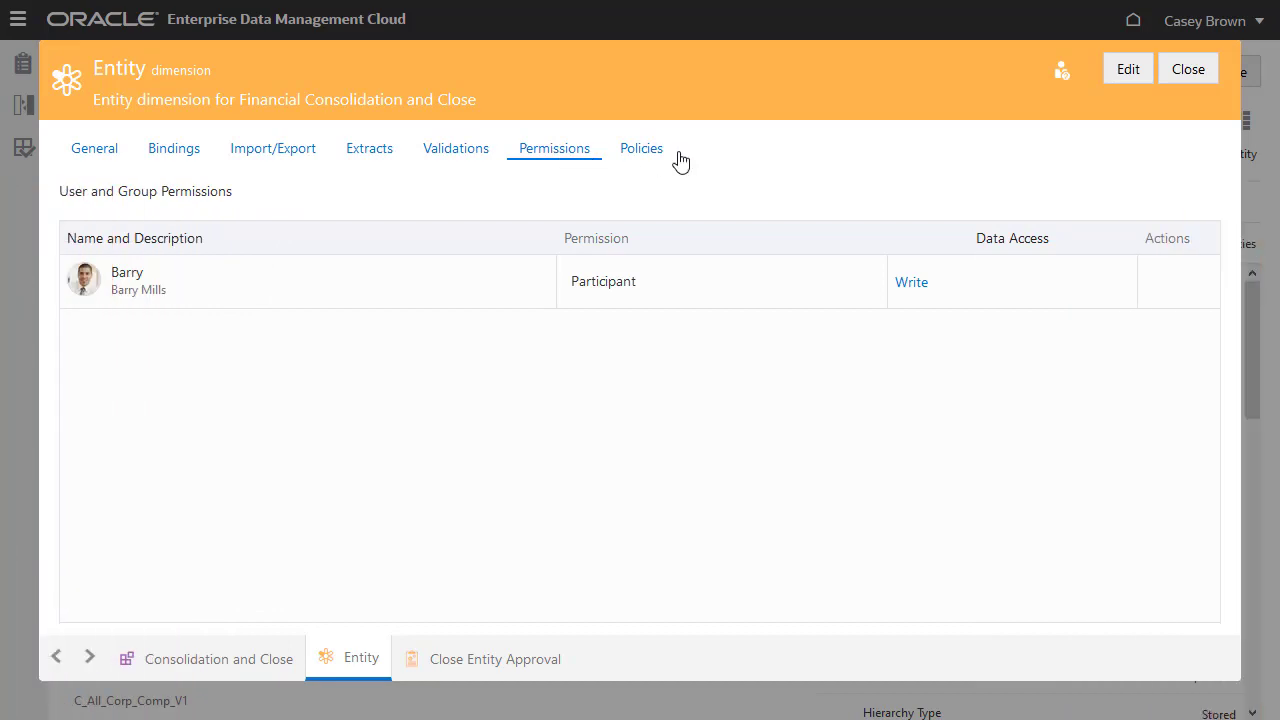
click(1188, 70)
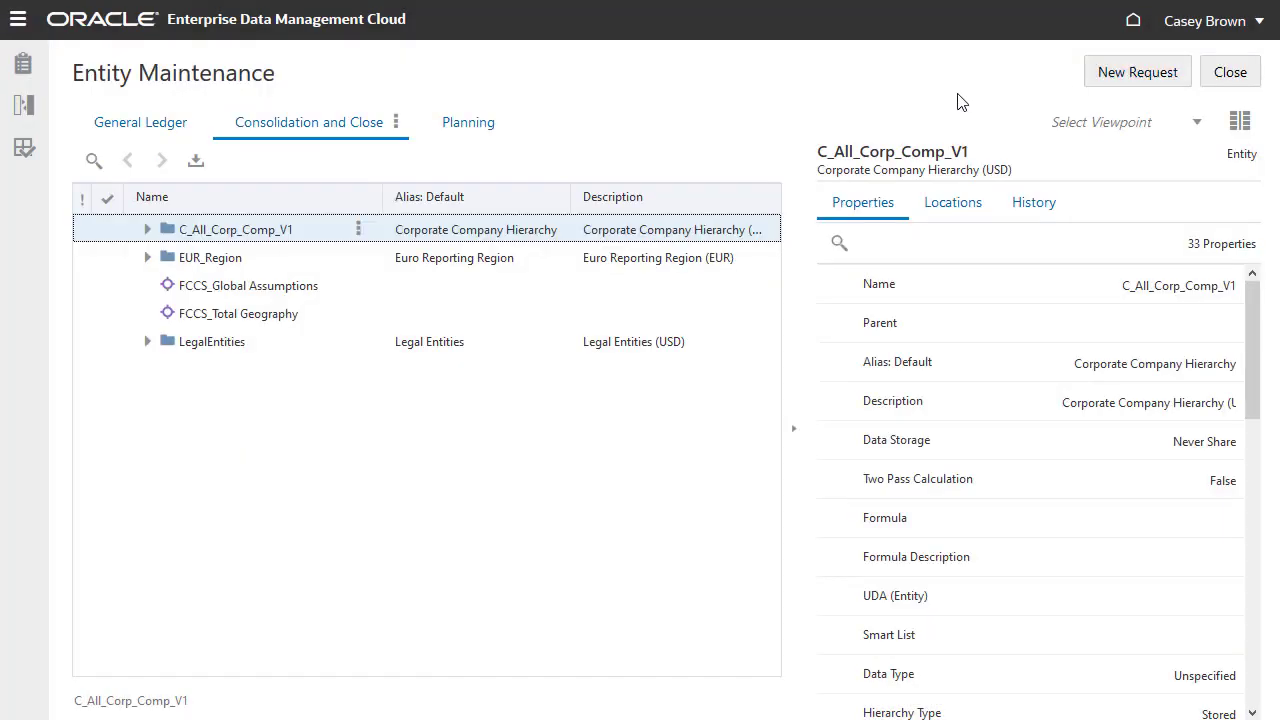
Create a new request from the General Ledger viewpoint and rename it "Add a Node".
click(138, 121)
click(1140, 78)
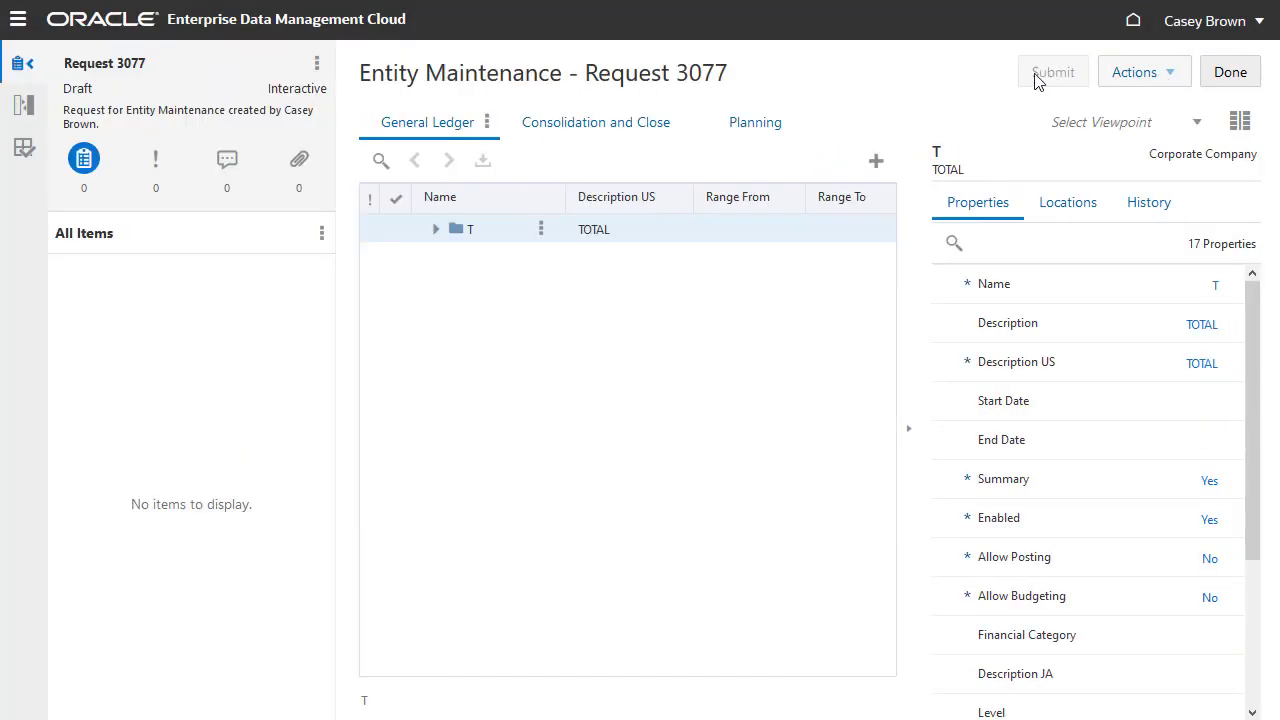
click(135, 60)
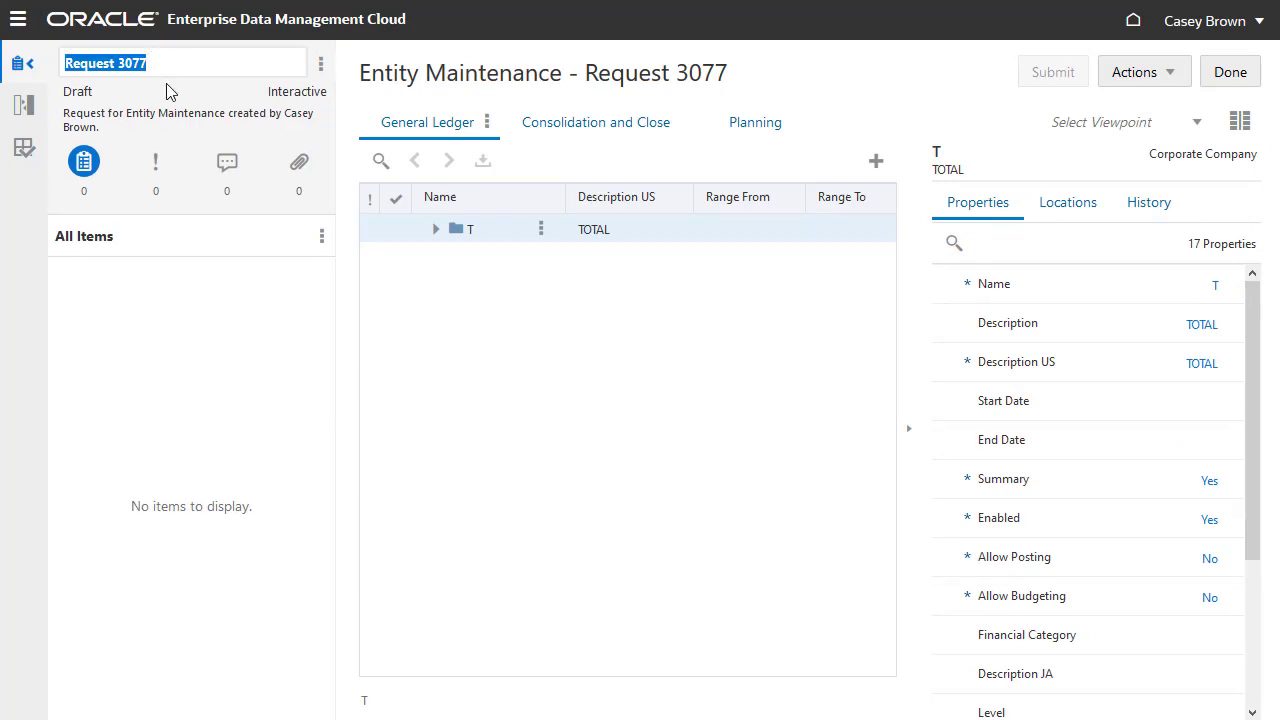
text(Add a Node)
key(Return)
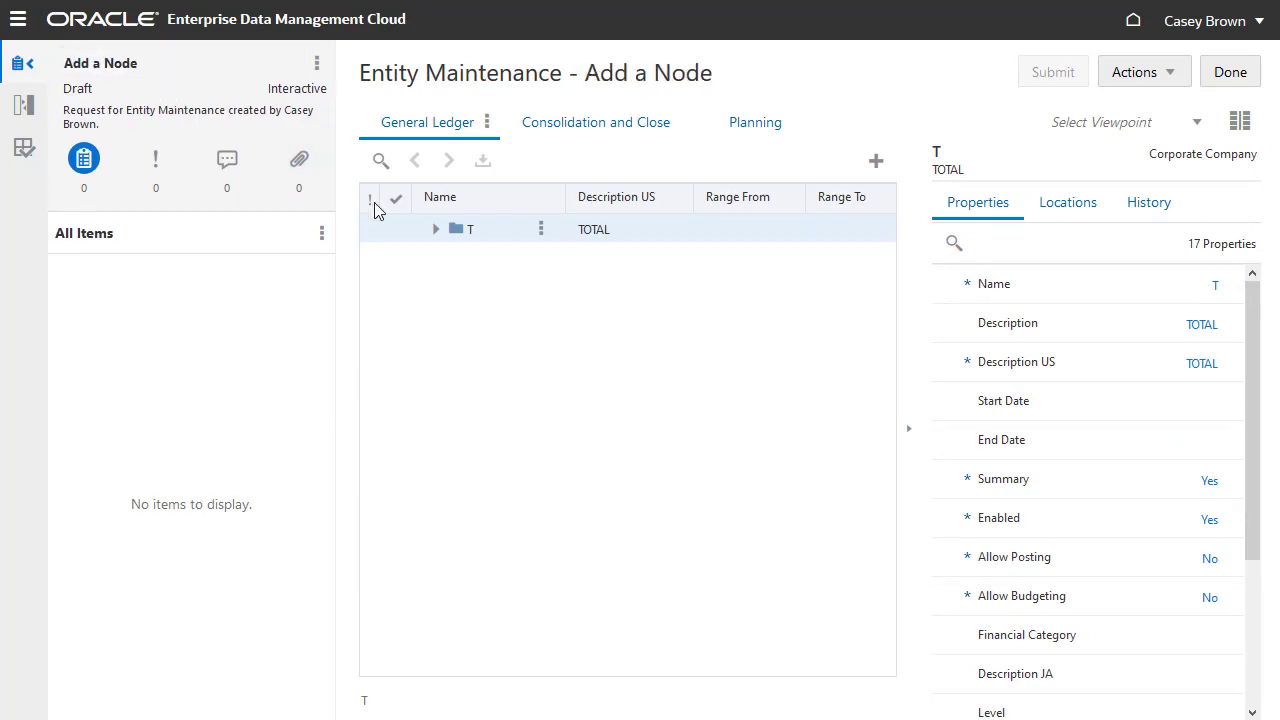
Expand the TOTAL hierarchy in General Ledger and add a child node under node 100, North America.
click(431, 230)
click(451, 285)
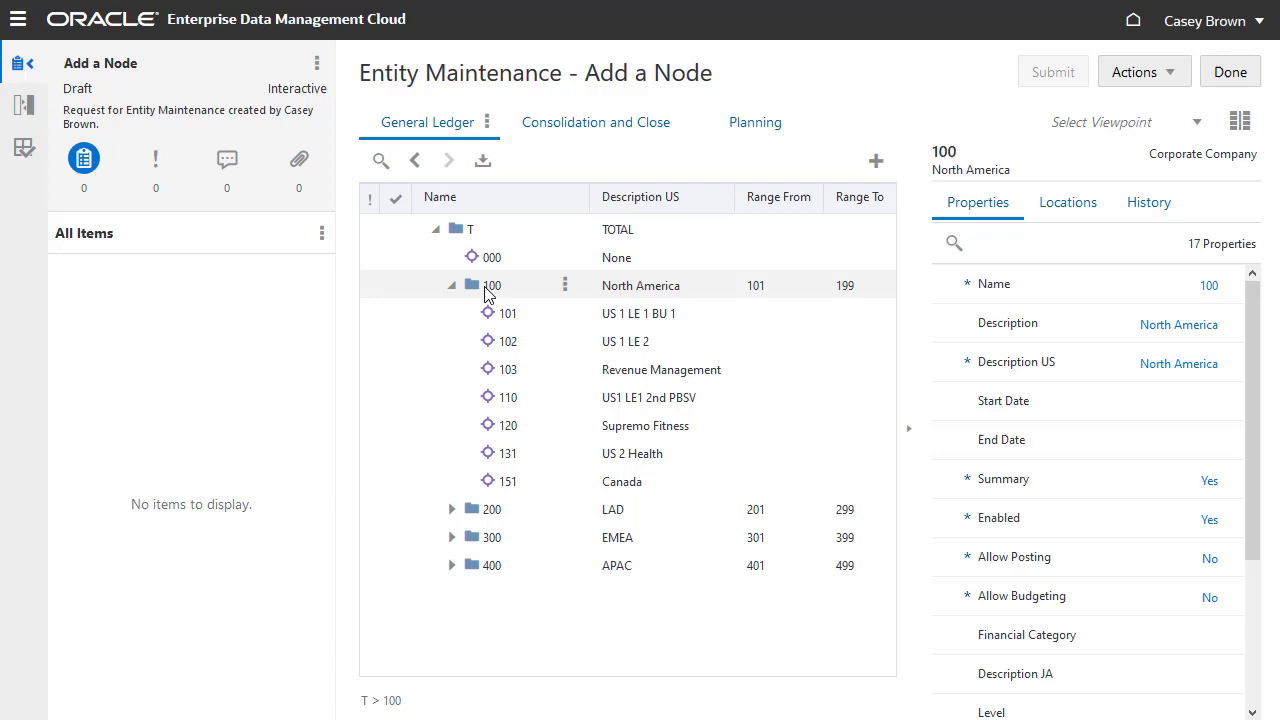
click(565, 285)
click(515, 311)
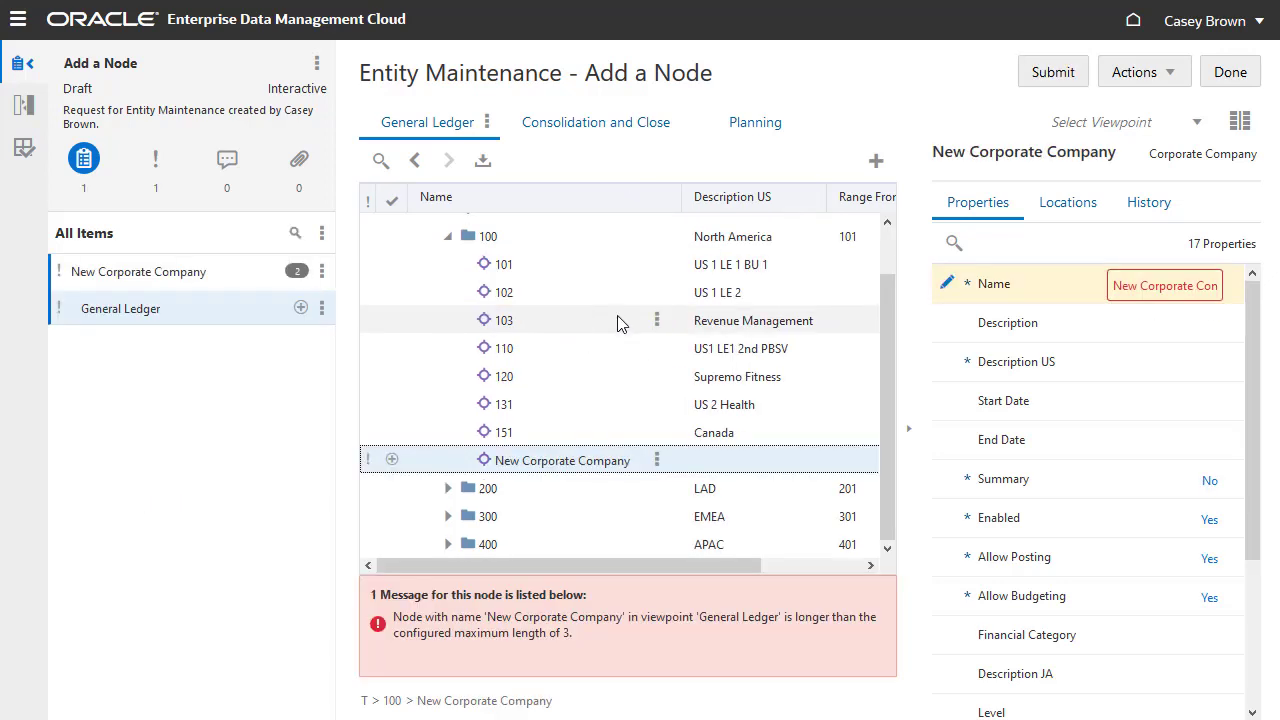
Name the new node 104 and set its Description US to "US Legal".
click(1138, 290)
text(104)
key(Tab)
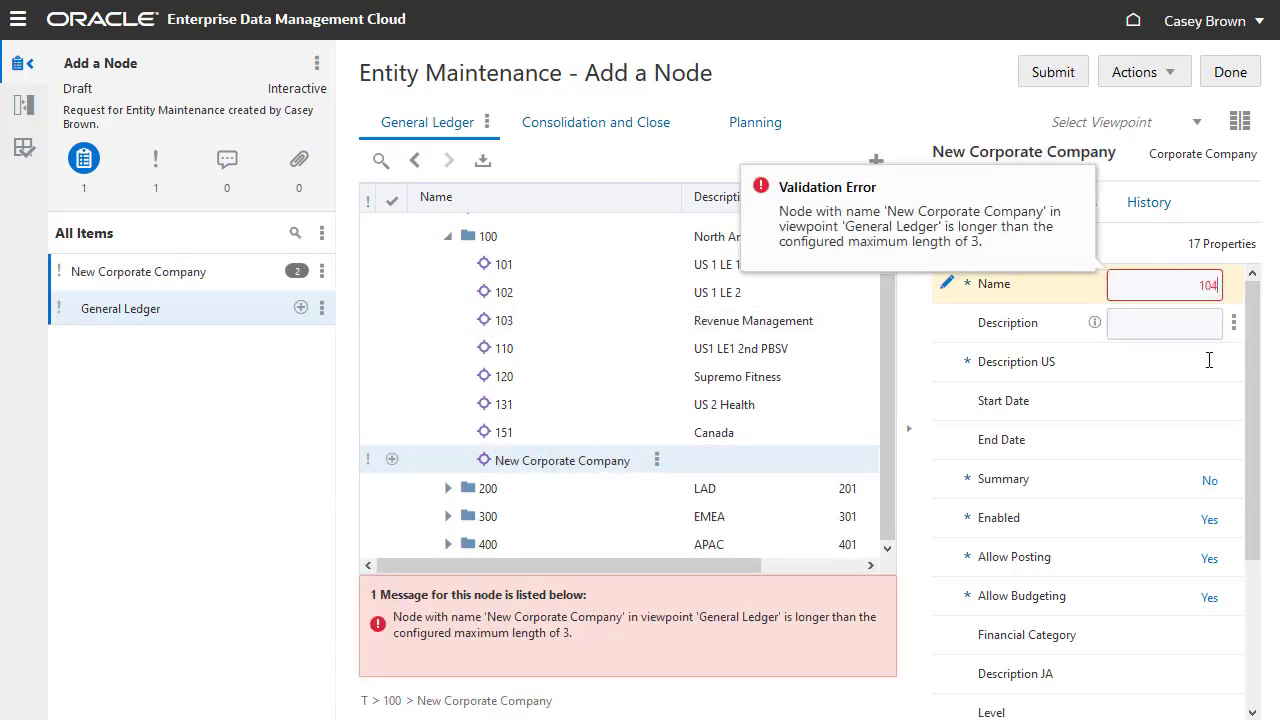
click(1186, 350)
text(US Legal)
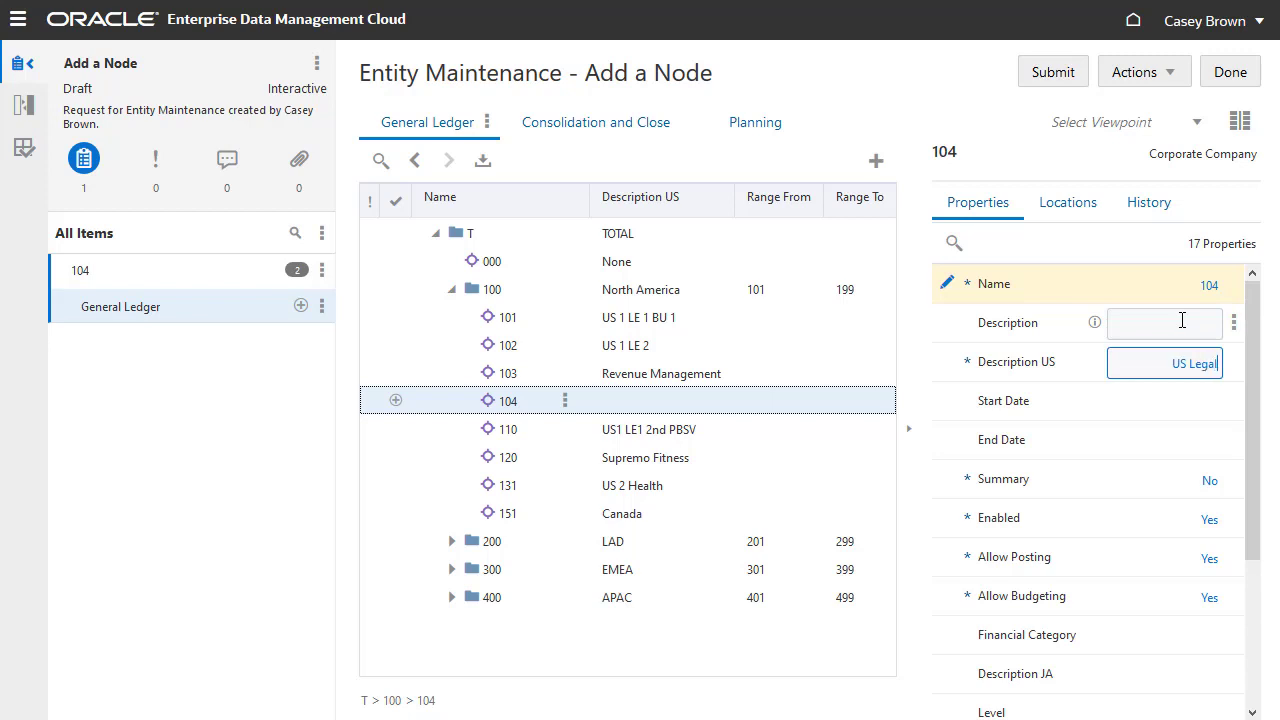
click(950, 385)
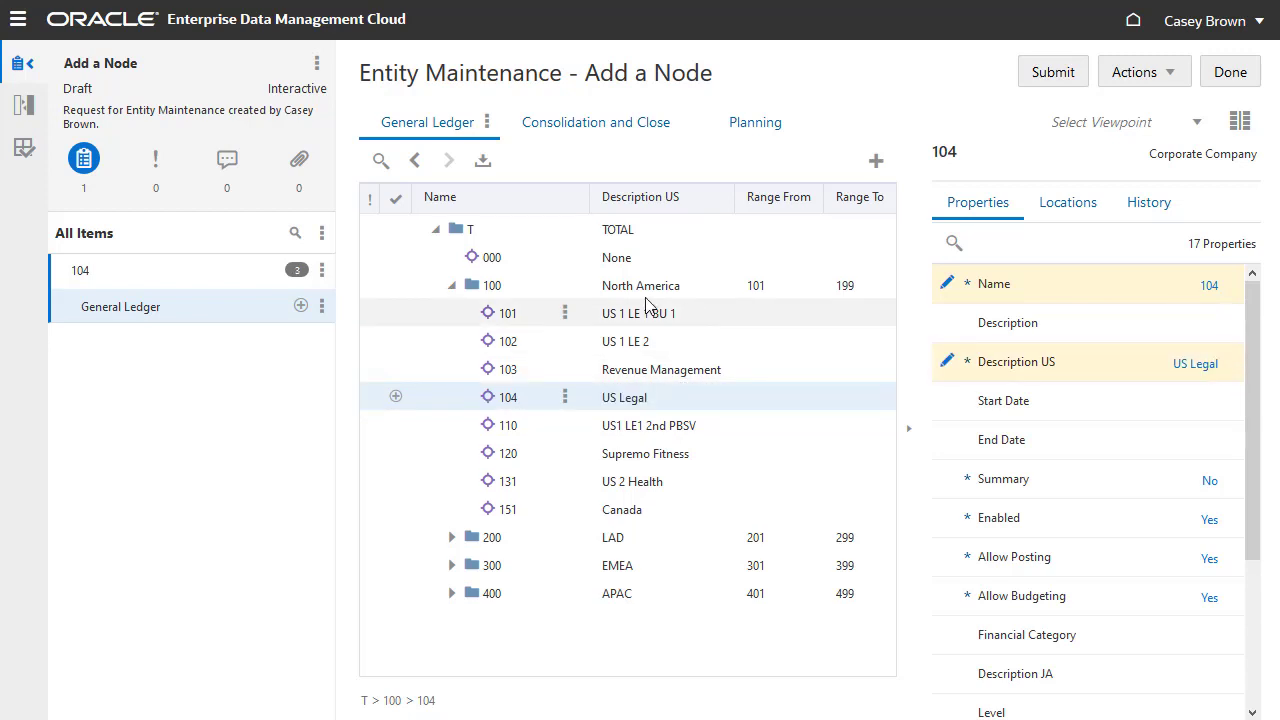
Add the comment "This is for the new legal entity we just established in the US." to the General Ledger item and submit the request.
click(230, 162)
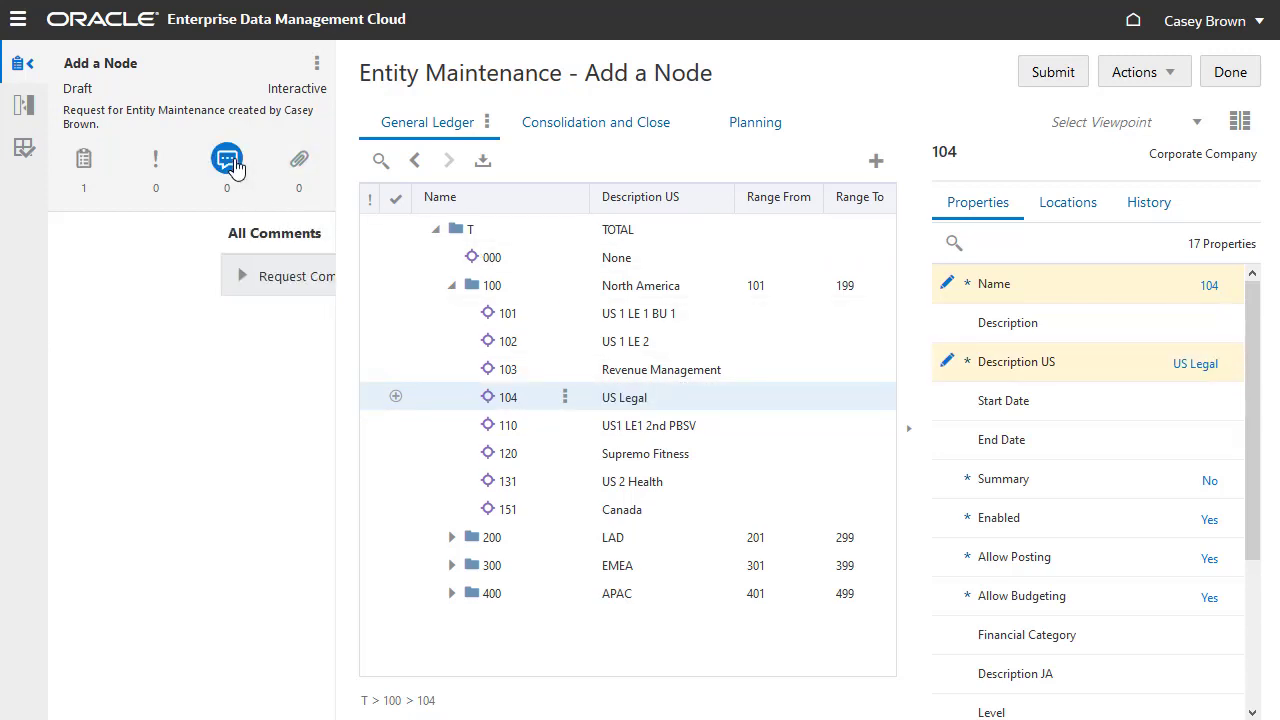
click(86, 162)
click(321, 306)
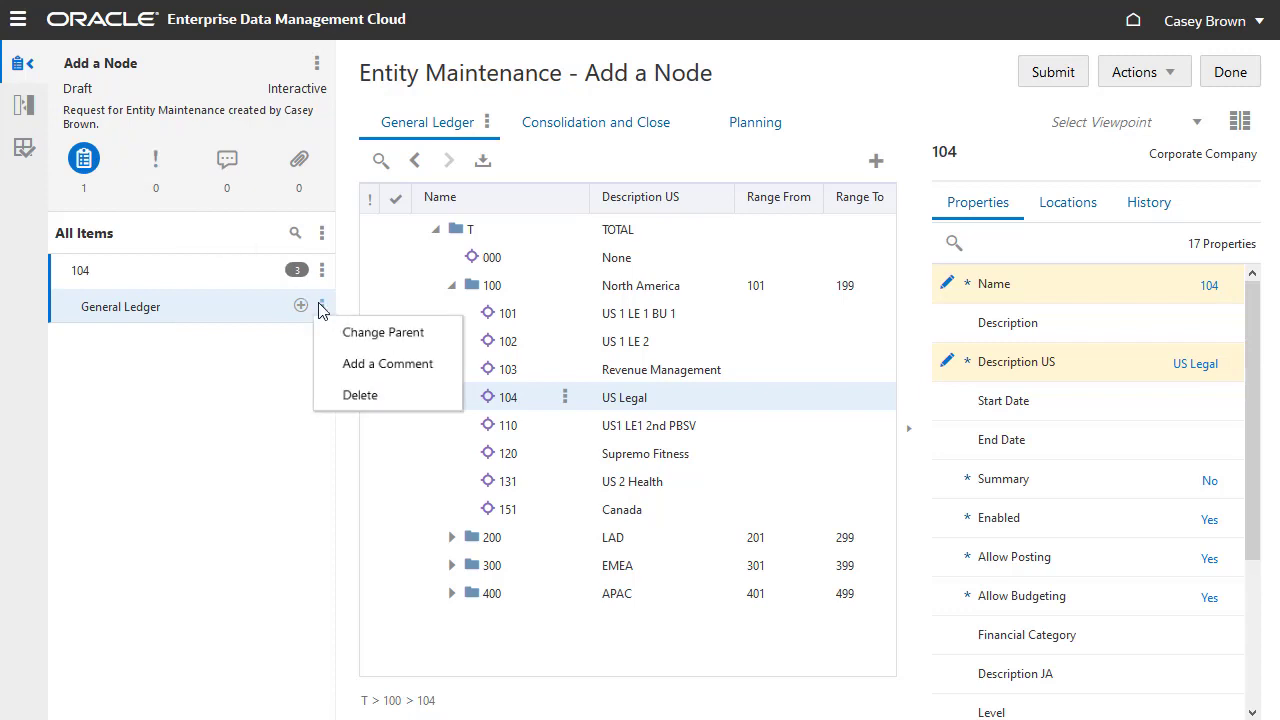
click(361, 372)
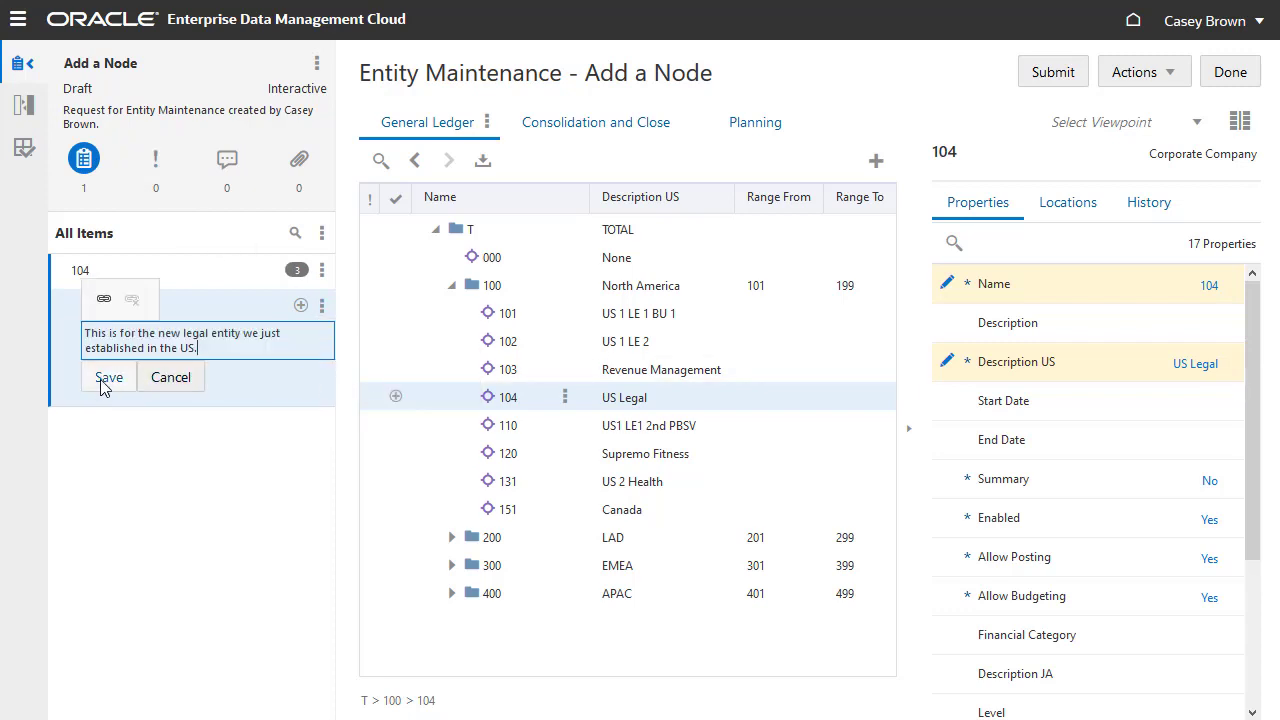
click(105, 377)
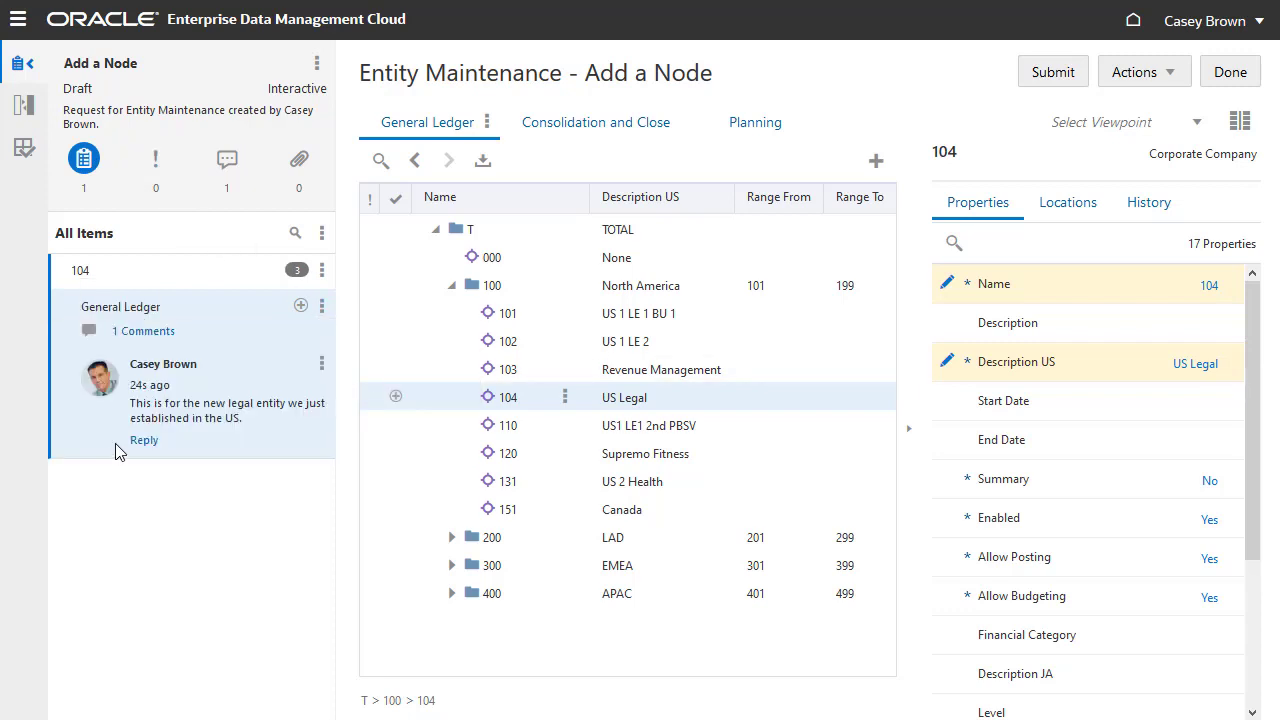
click(1050, 76)
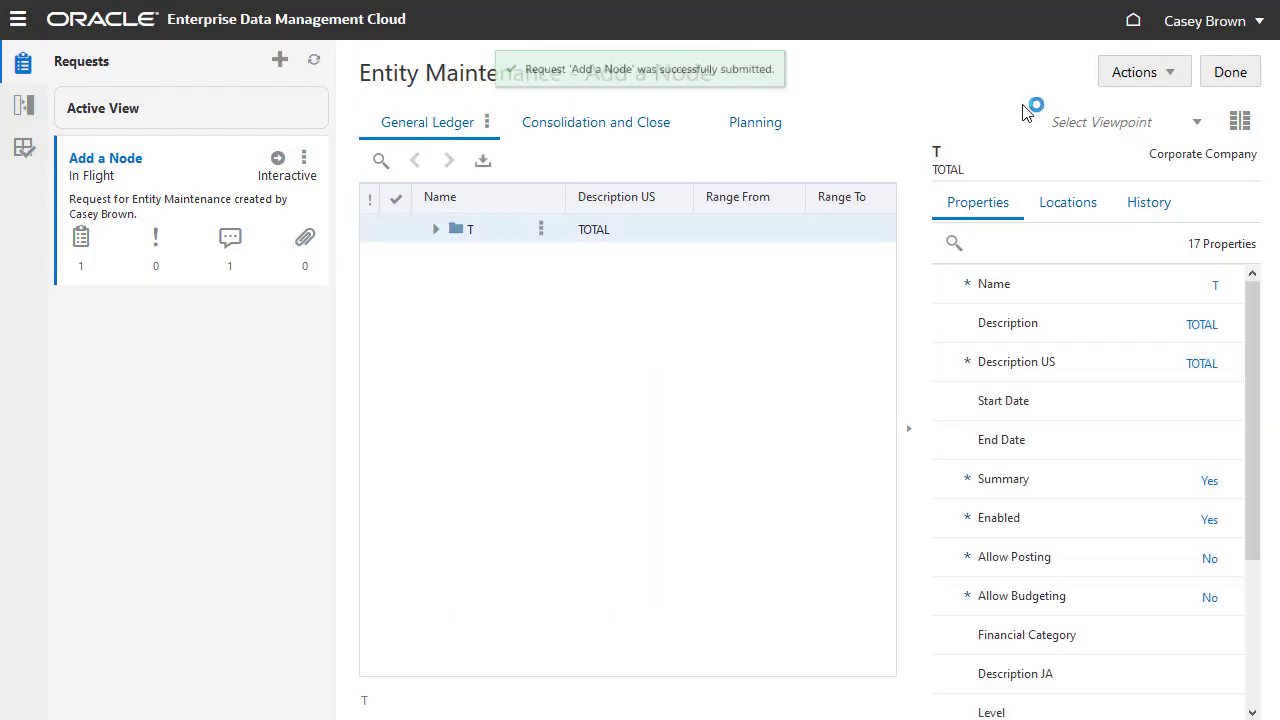
click(1172, 78)
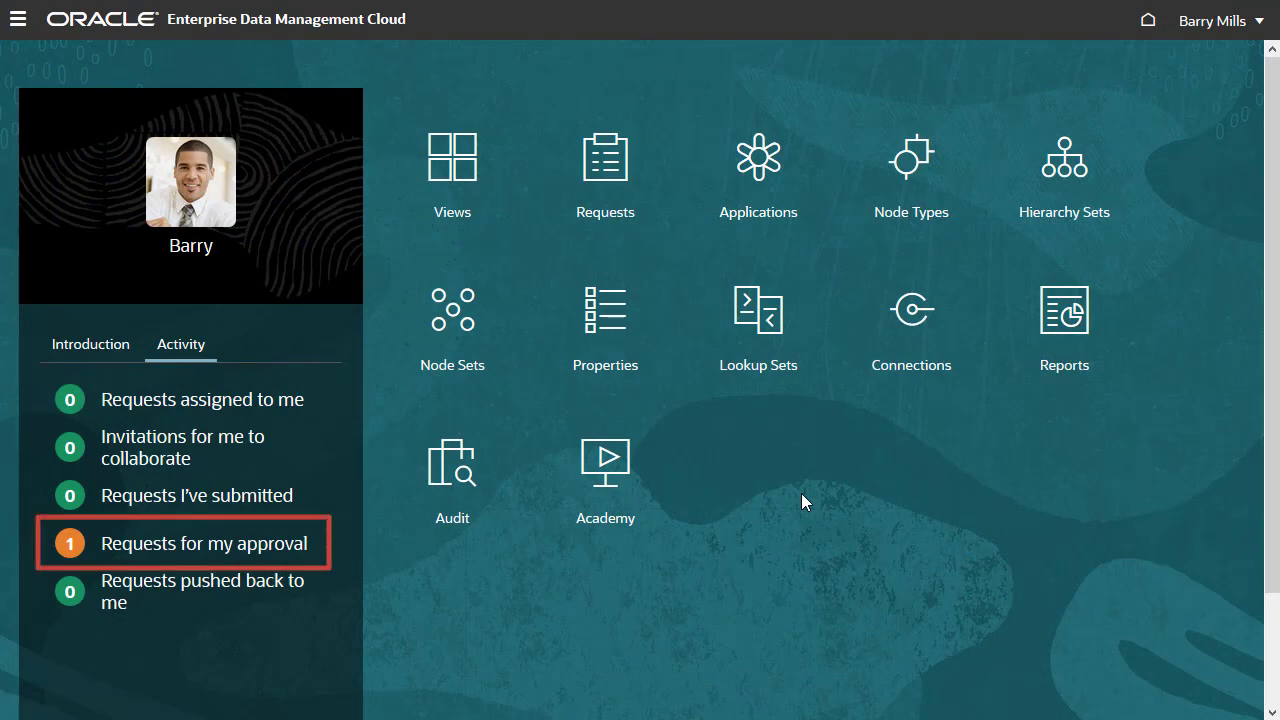
Open the Add a Node request from the requests awaiting approval and check the alternatives to approving it.
click(229, 550)
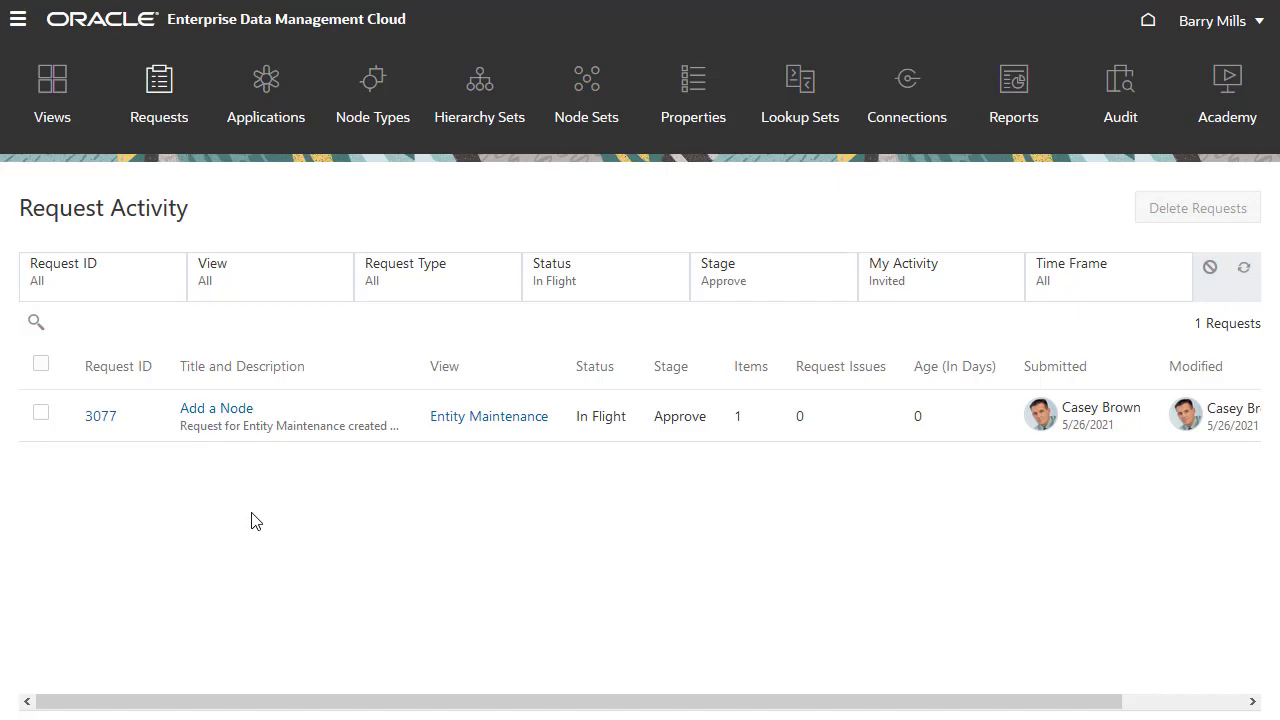
click(226, 420)
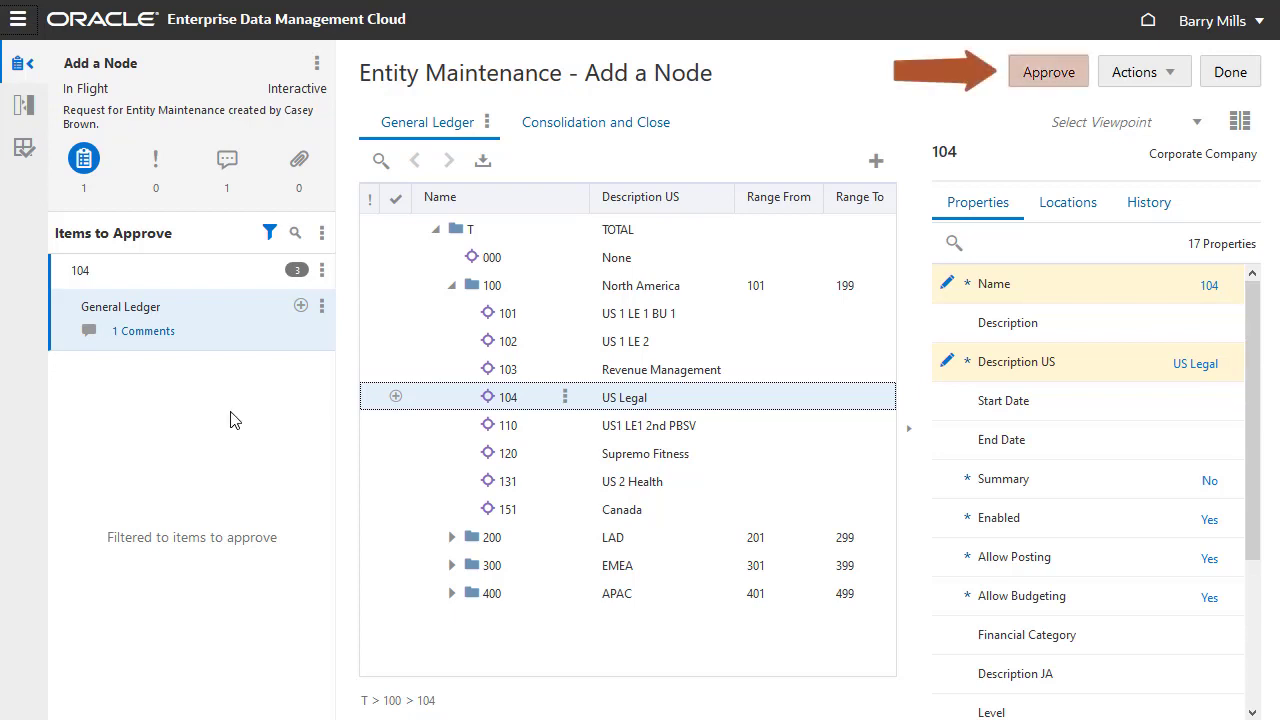
click(1173, 80)
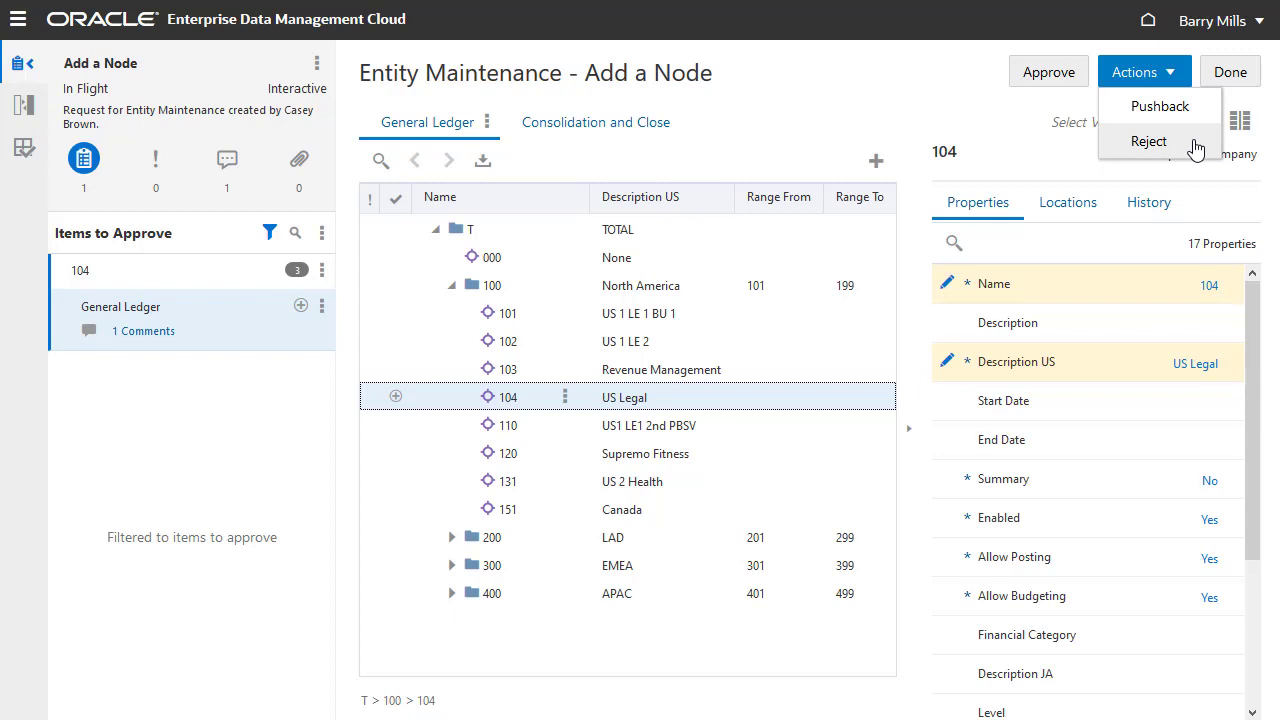
click(1198, 180)
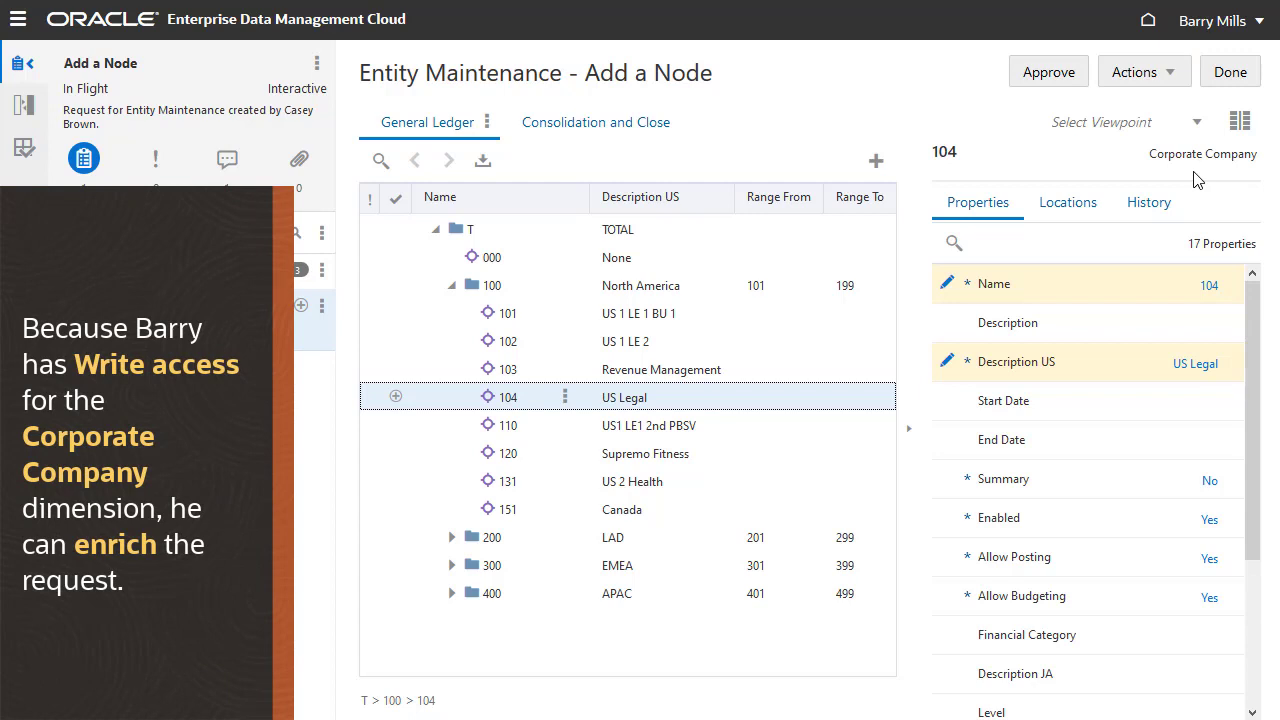
Set the Description property of node 104 to "US Legal".
click(1190, 314)
text(US Legal)
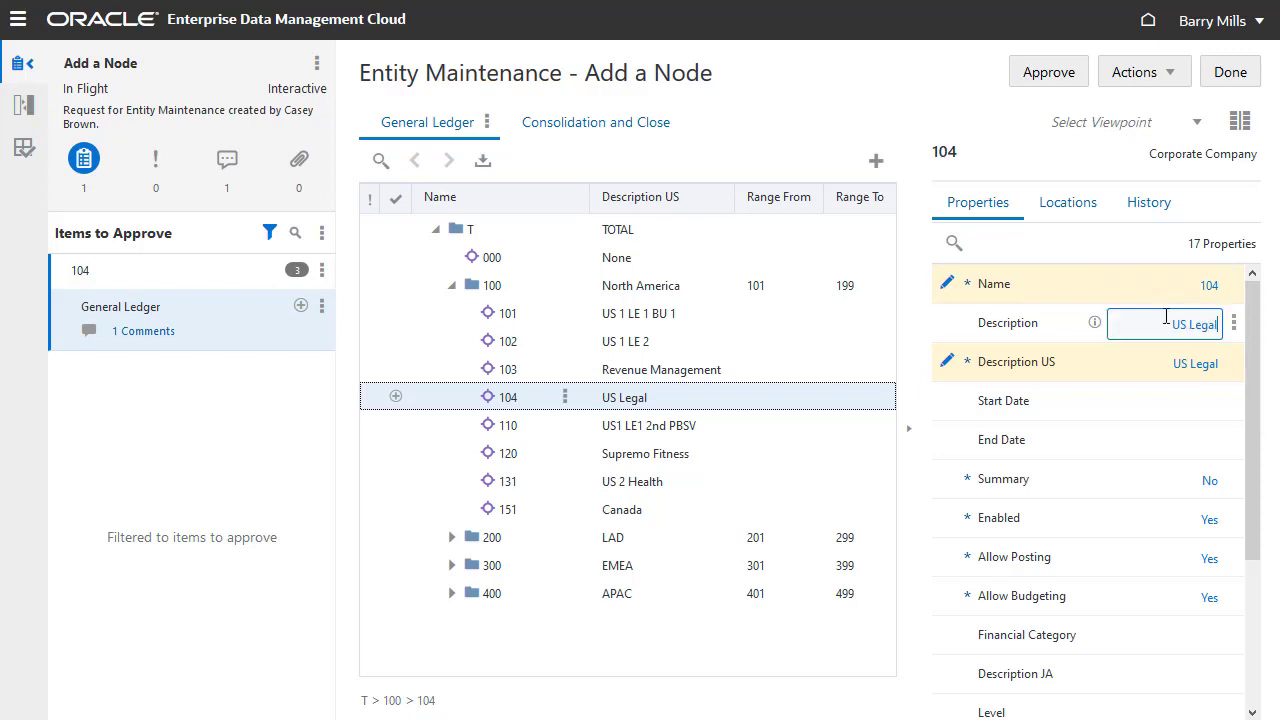
click(1092, 255)
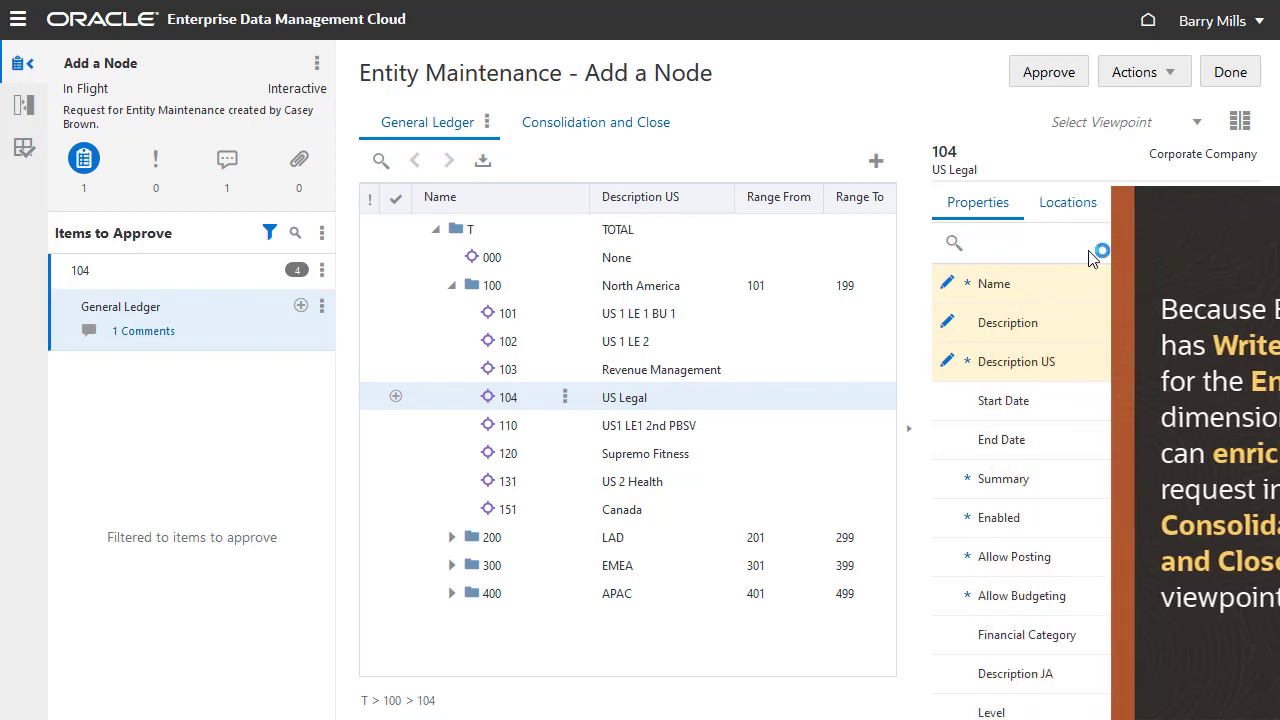
Compare General Ledger with Consolidation and Close, and add node 104 under C_100 in the C_T hierarchy.
click(23, 105)
click(893, 234)
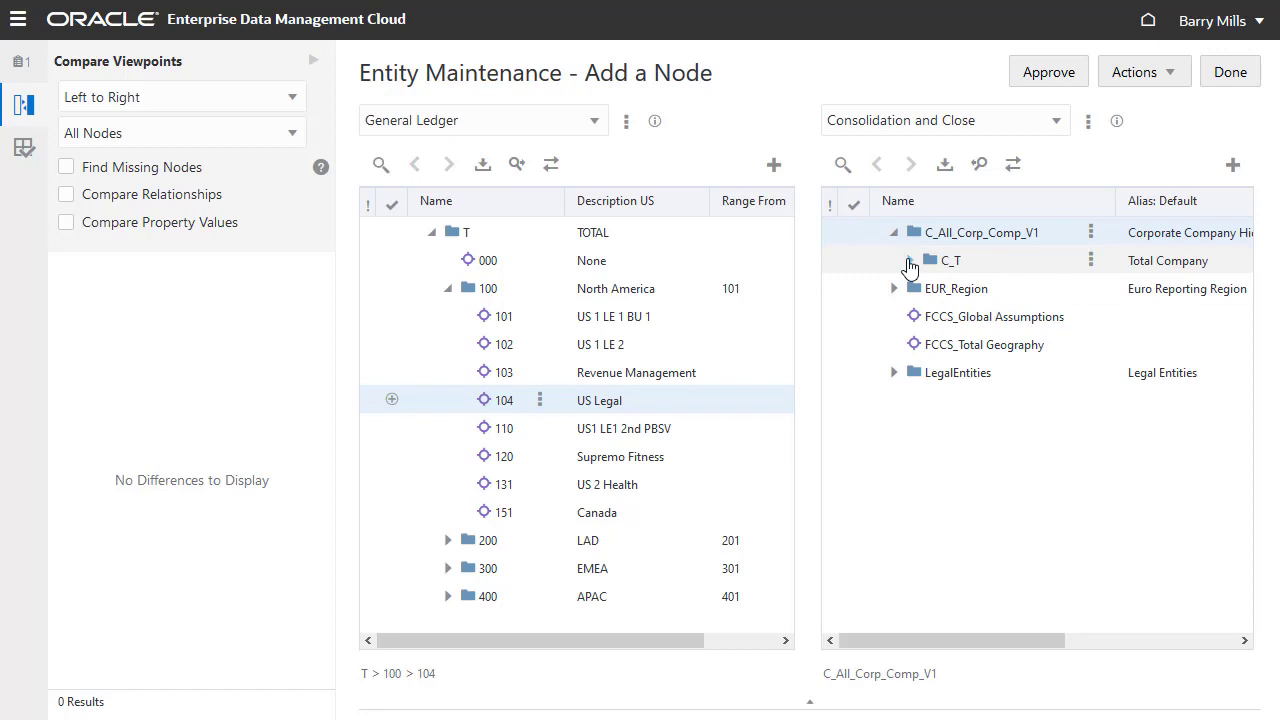
click(910, 260)
click(926, 316)
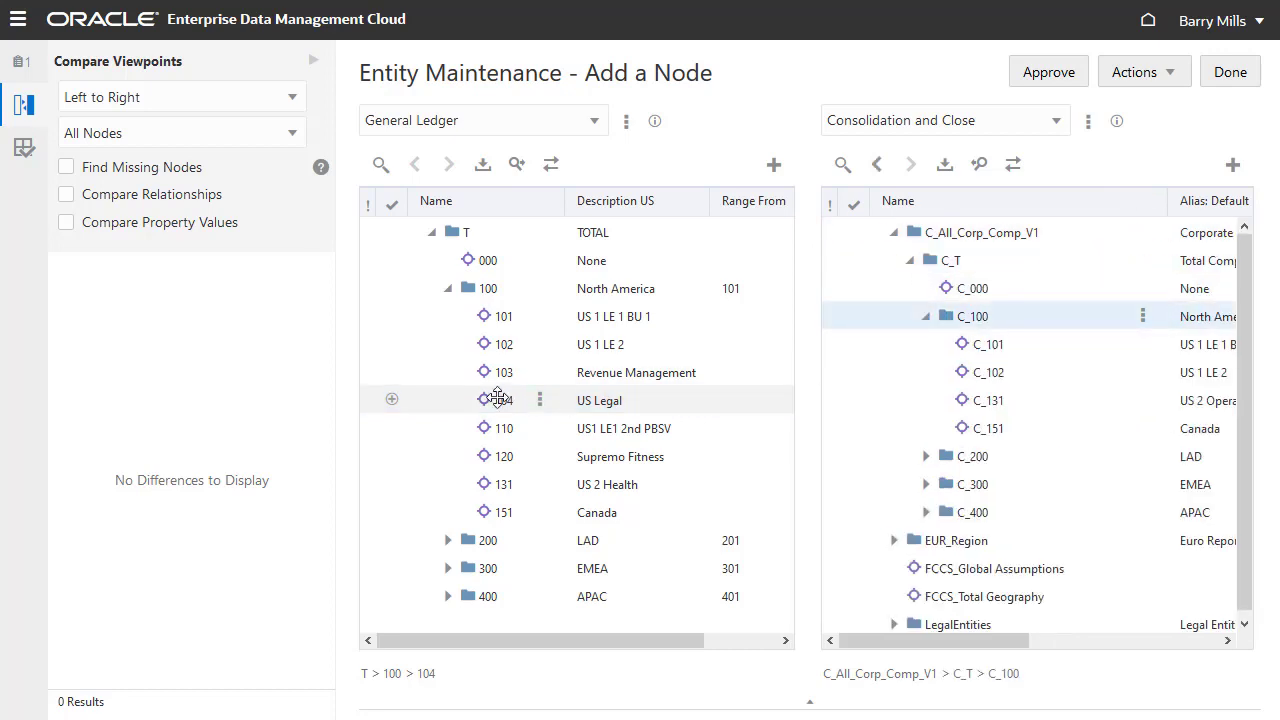
drag(495, 402, 997, 327)
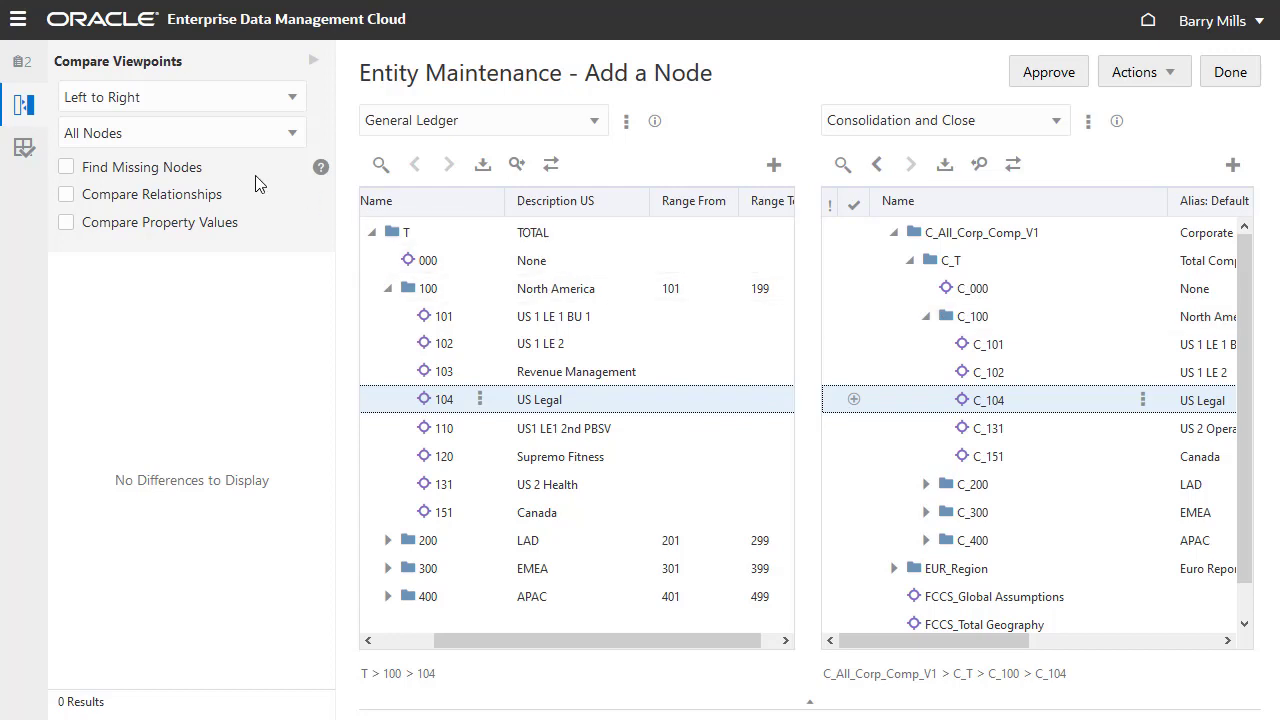
Reply to item 104's comment with "I modified the node description, added the node to FCC, and approved the request.".
click(29, 70)
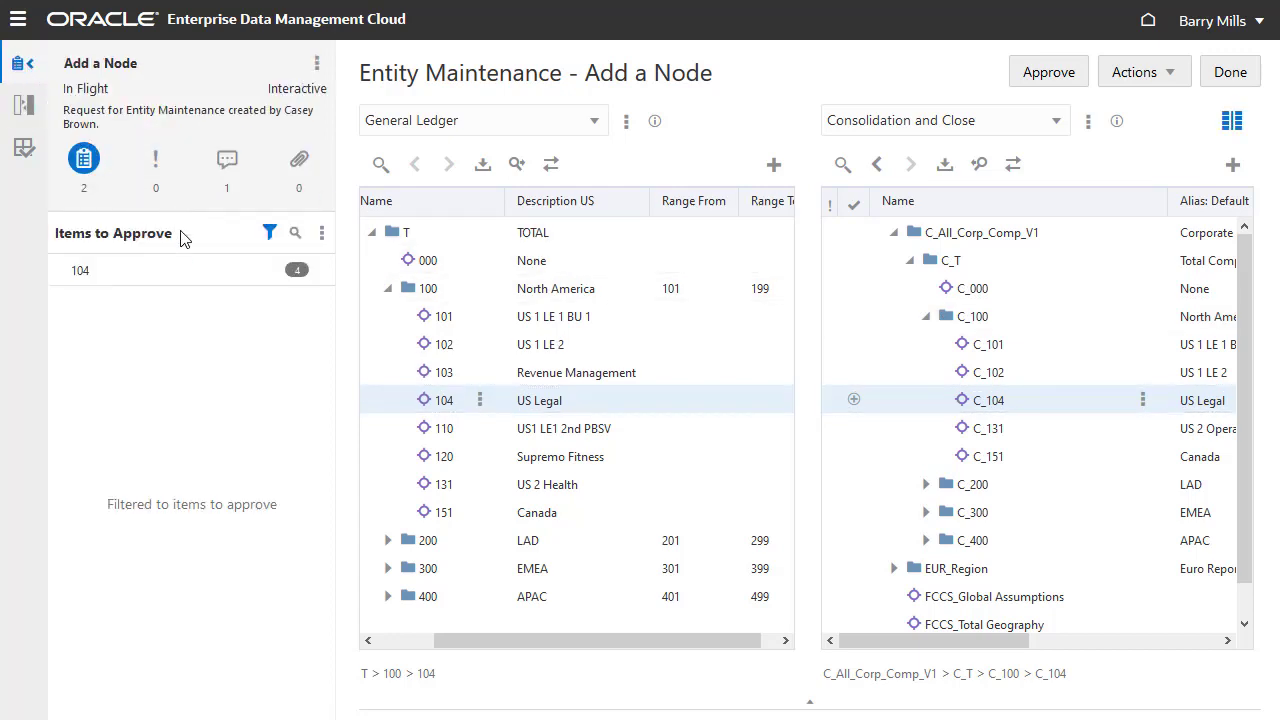
click(210, 269)
click(152, 332)
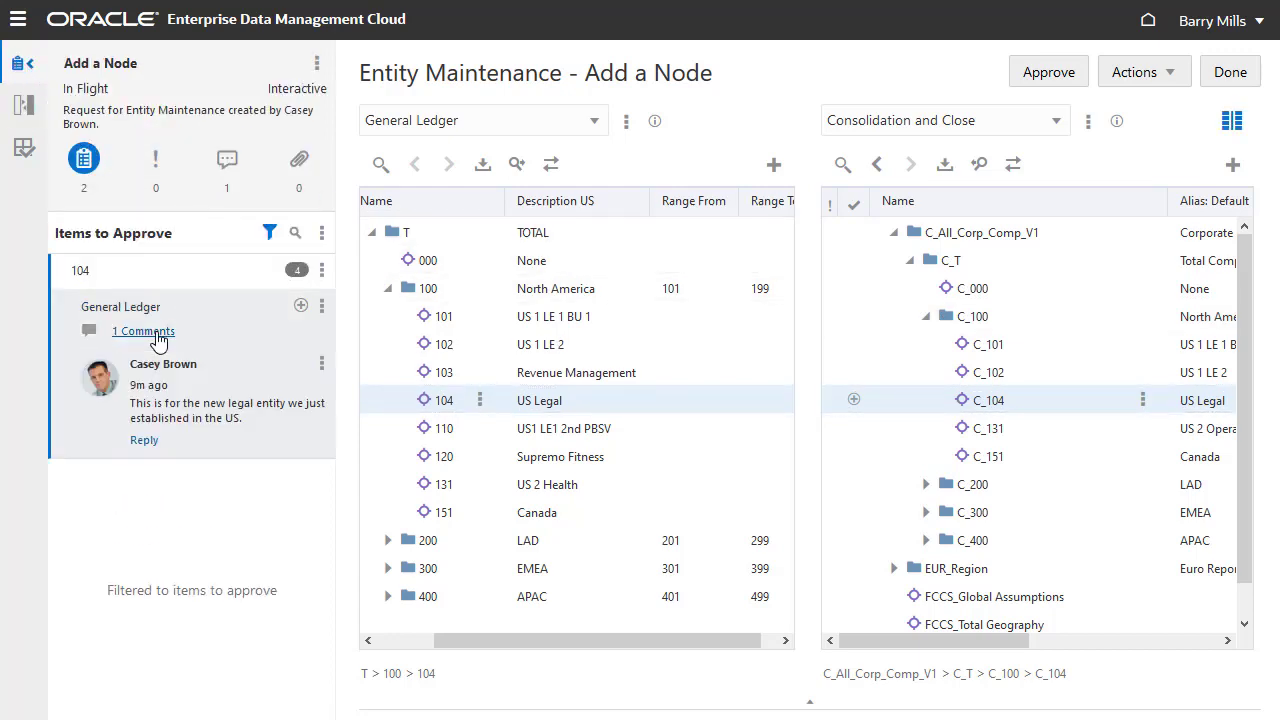
click(144, 441)
text(I modified the node description, added the node to FCC, and approved the request.)
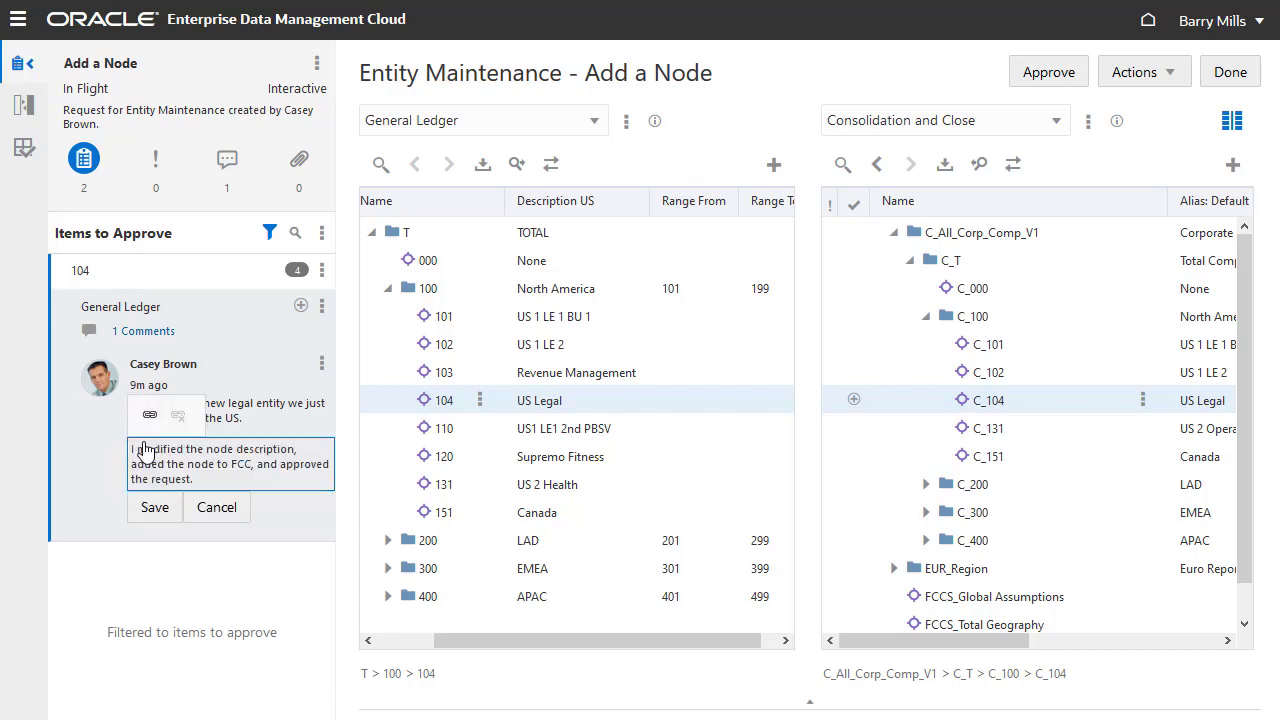
click(158, 508)
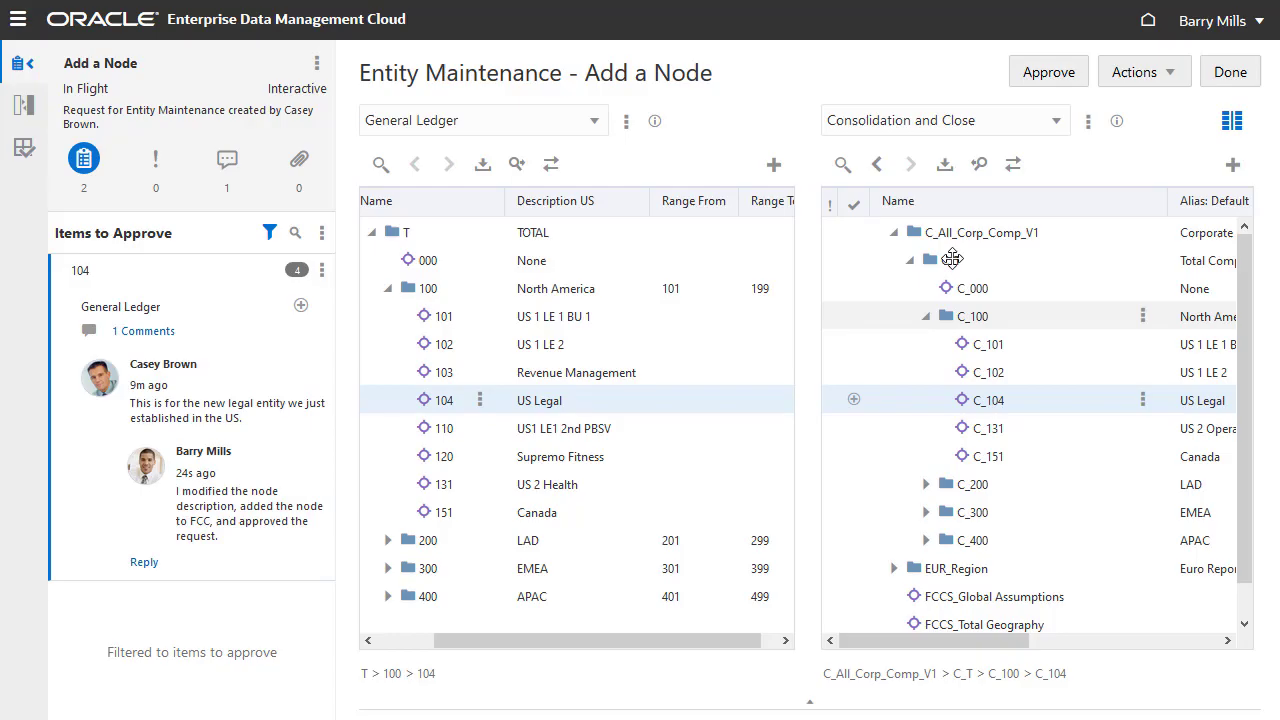
Approve the Add a Node request without a comment and inspect its workflow.
click(1048, 74)
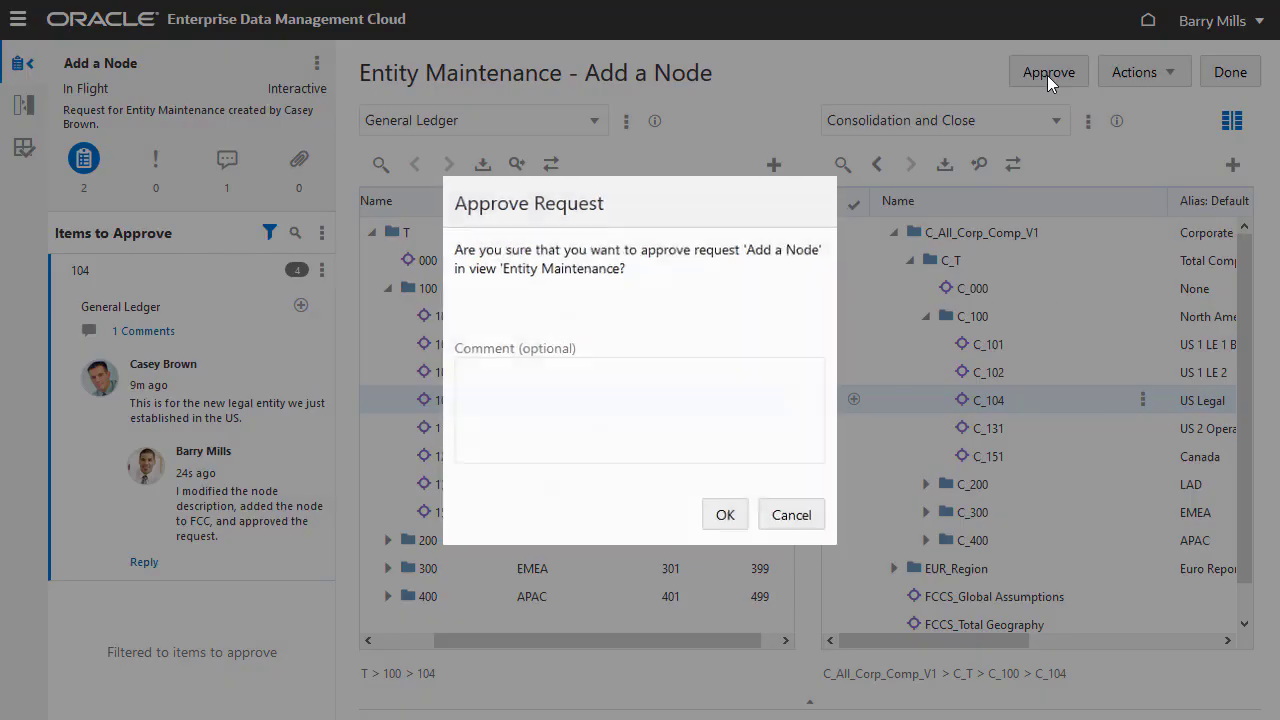
click(726, 518)
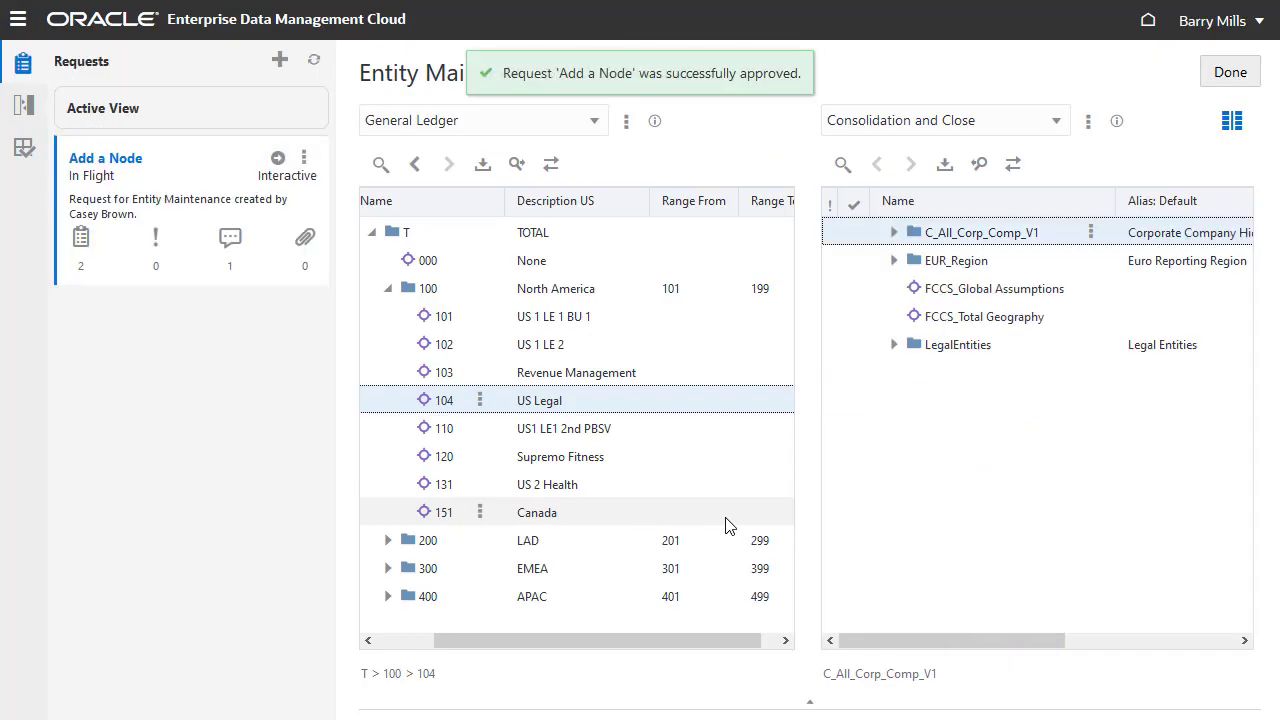
click(304, 160)
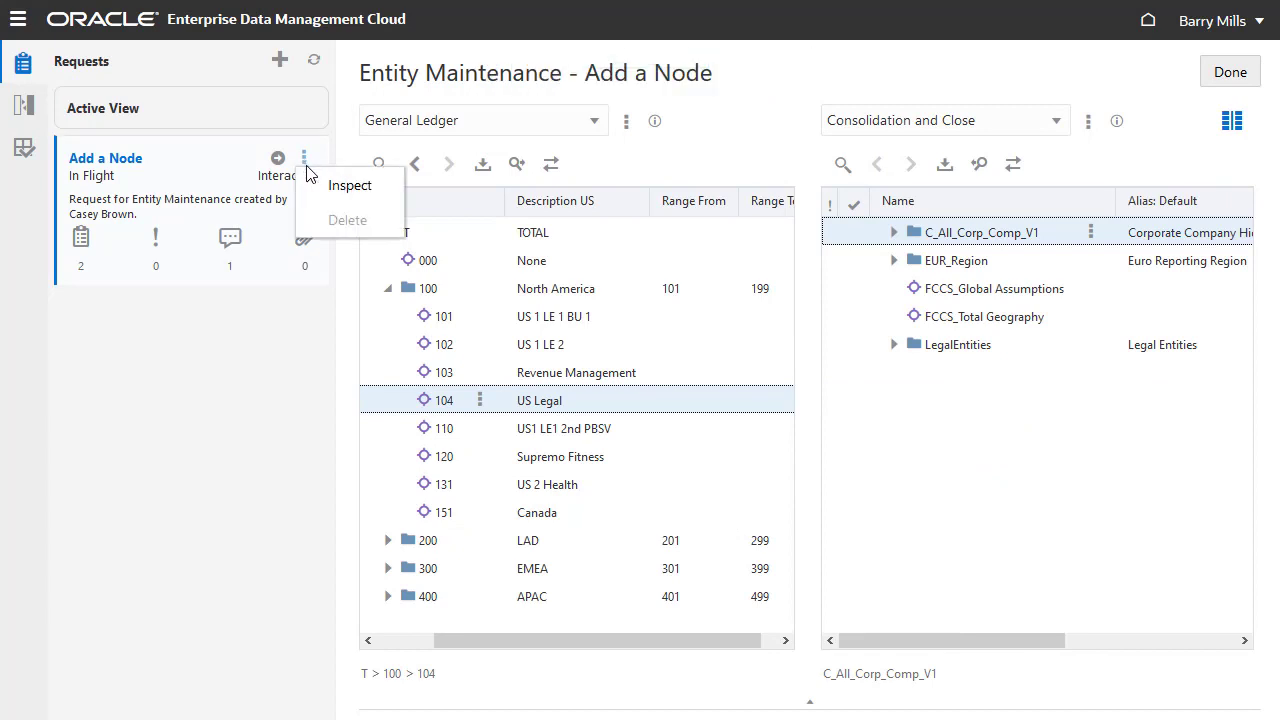
click(373, 175)
click(460, 158)
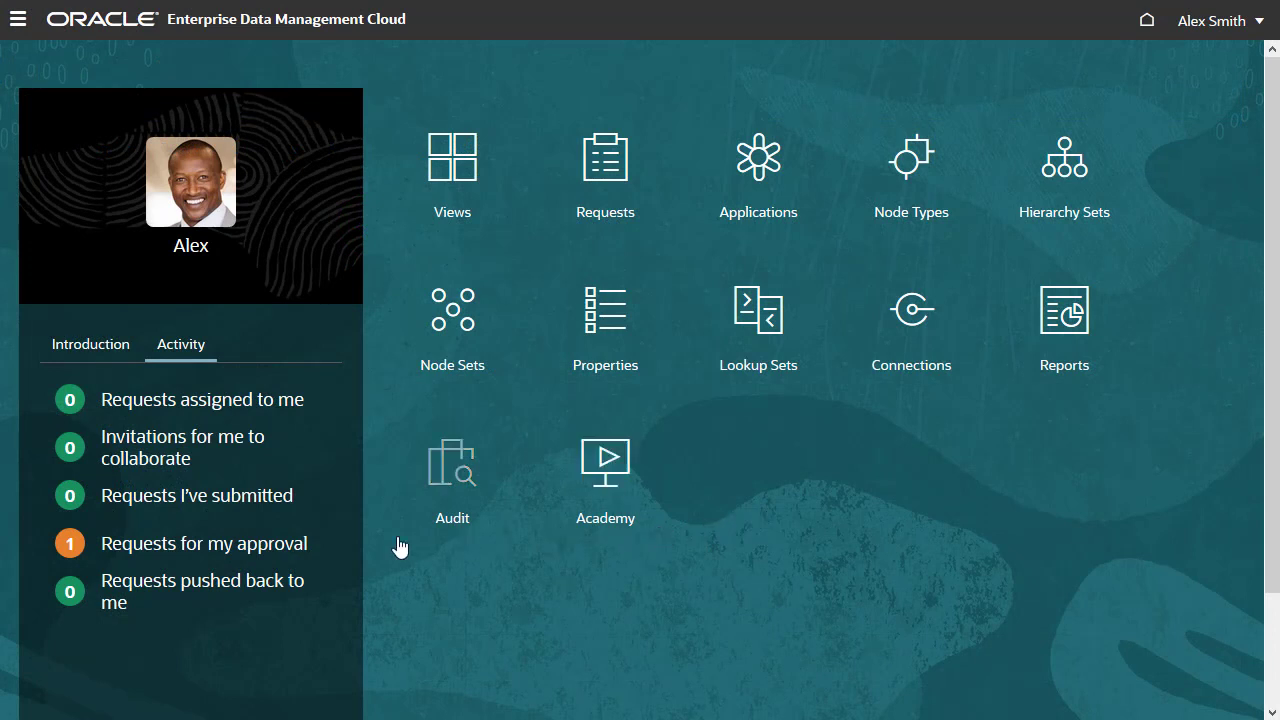
As the second approver, open the Add a Node request and inspect the recorded actions for items C_104 and 104.
click(212, 550)
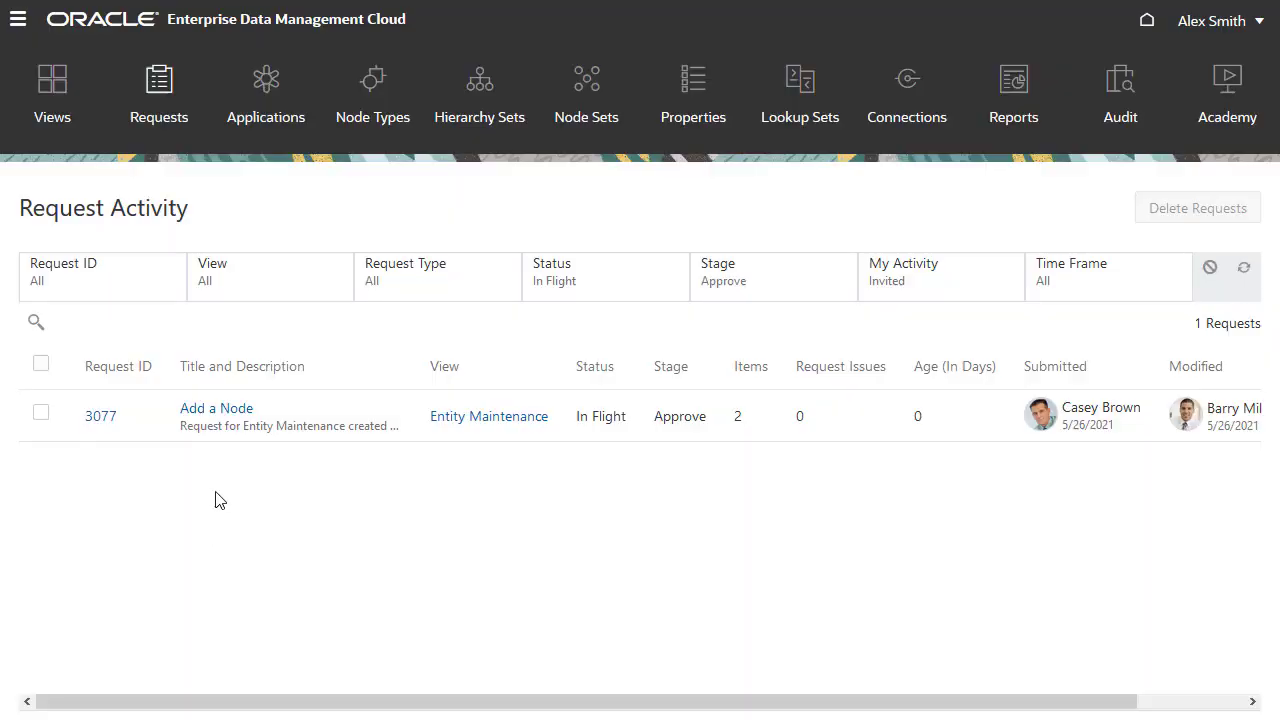
click(228, 418)
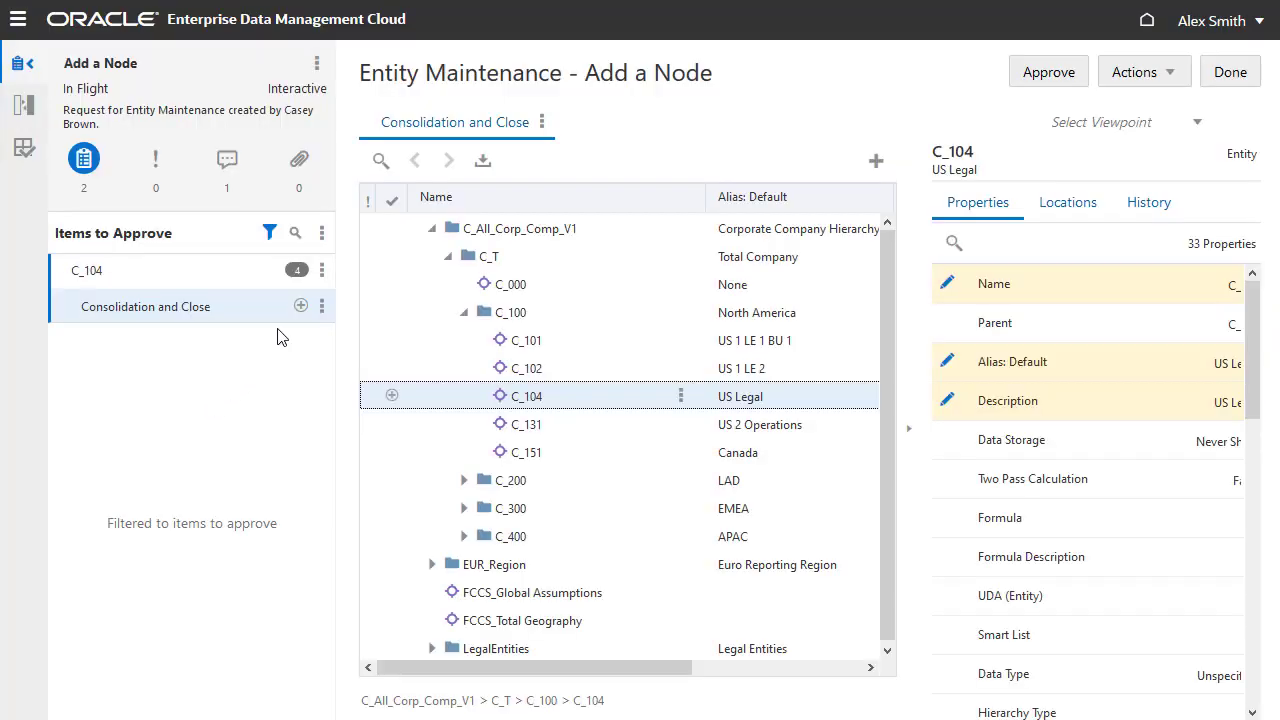
click(322, 270)
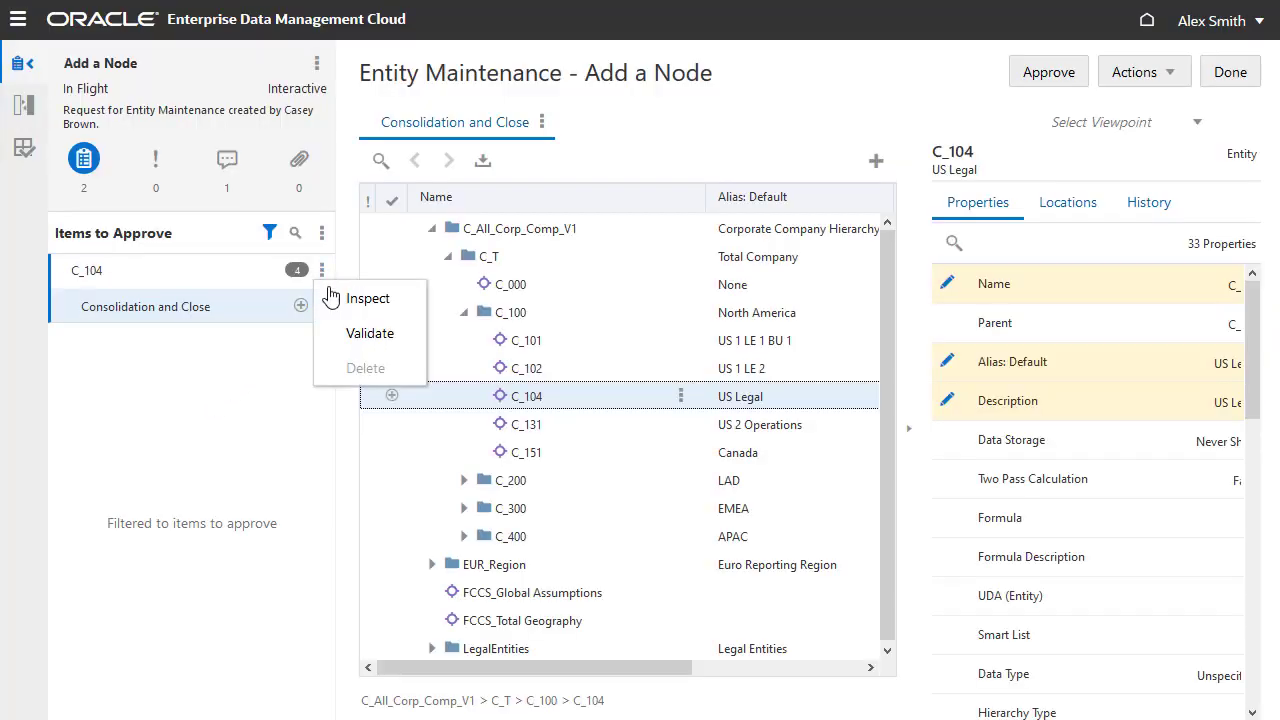
click(335, 299)
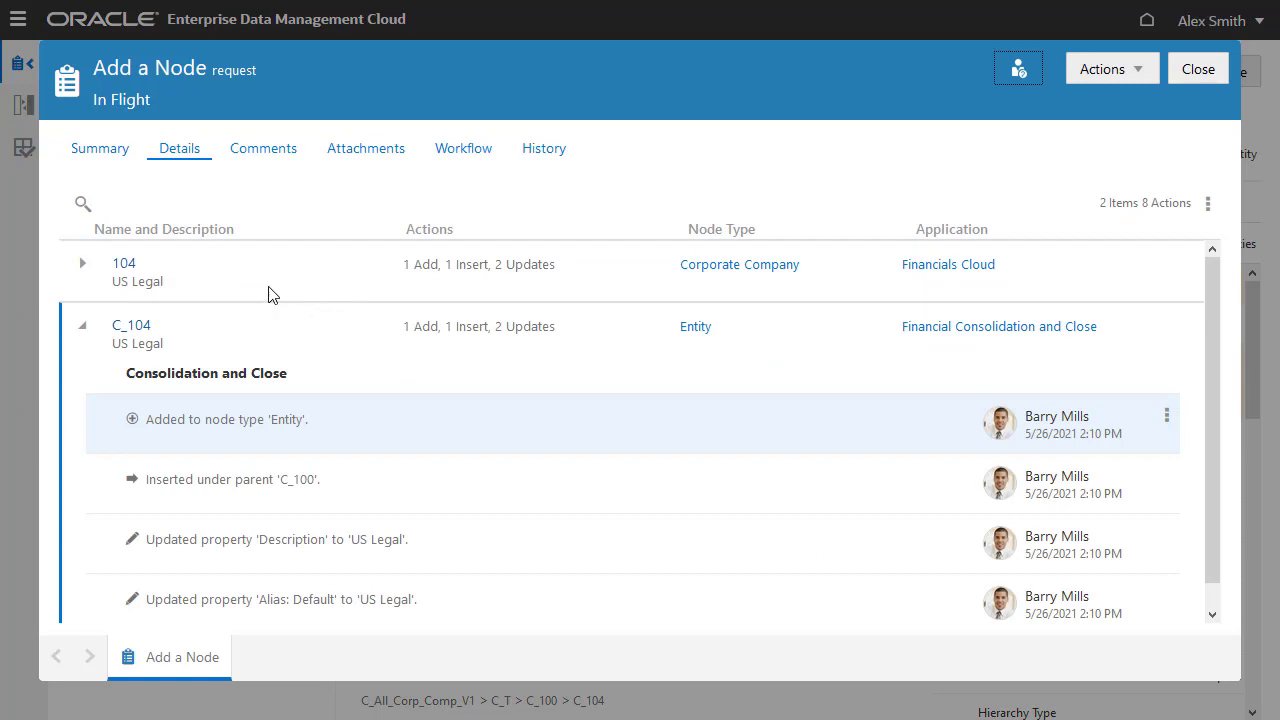
click(84, 266)
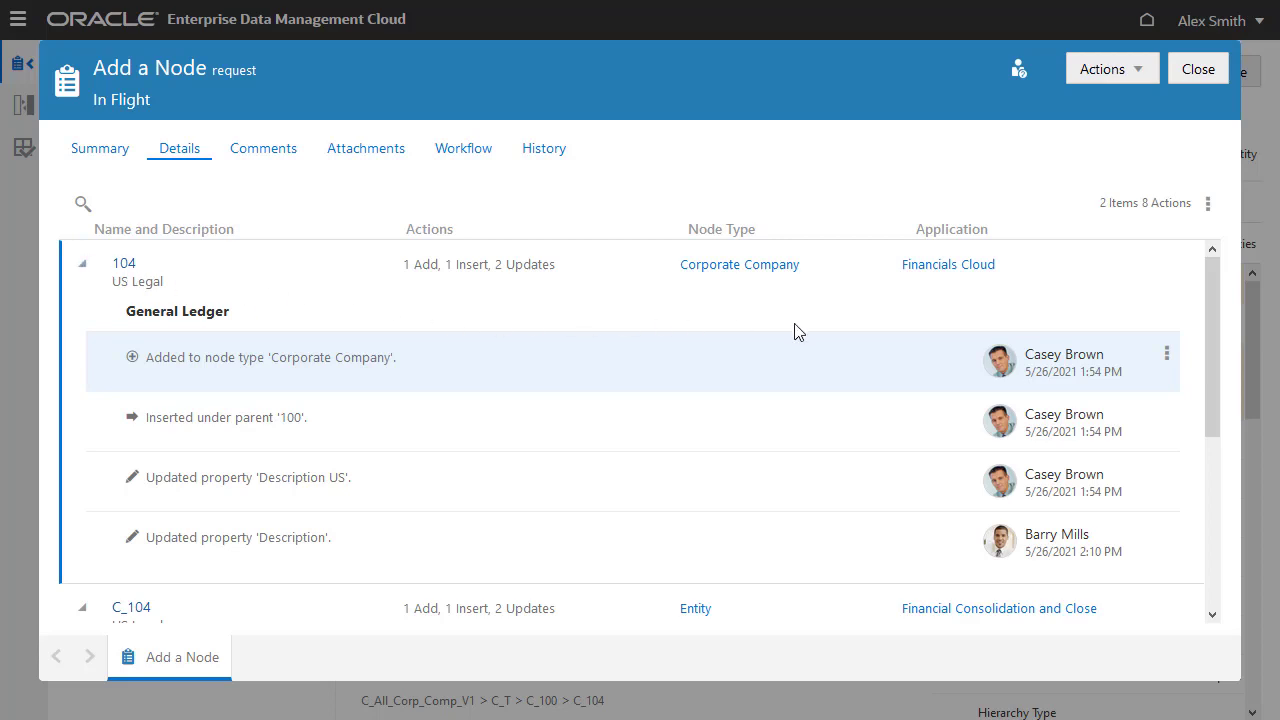
click(1167, 354)
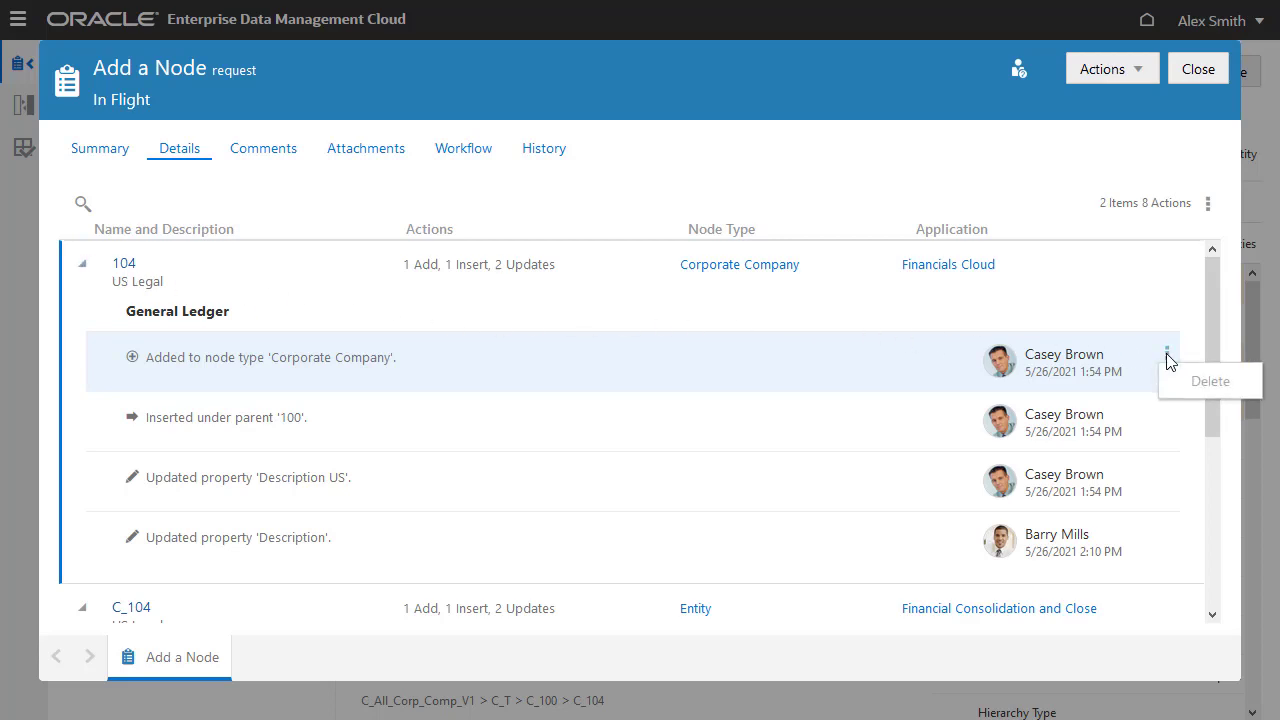
click(1195, 78)
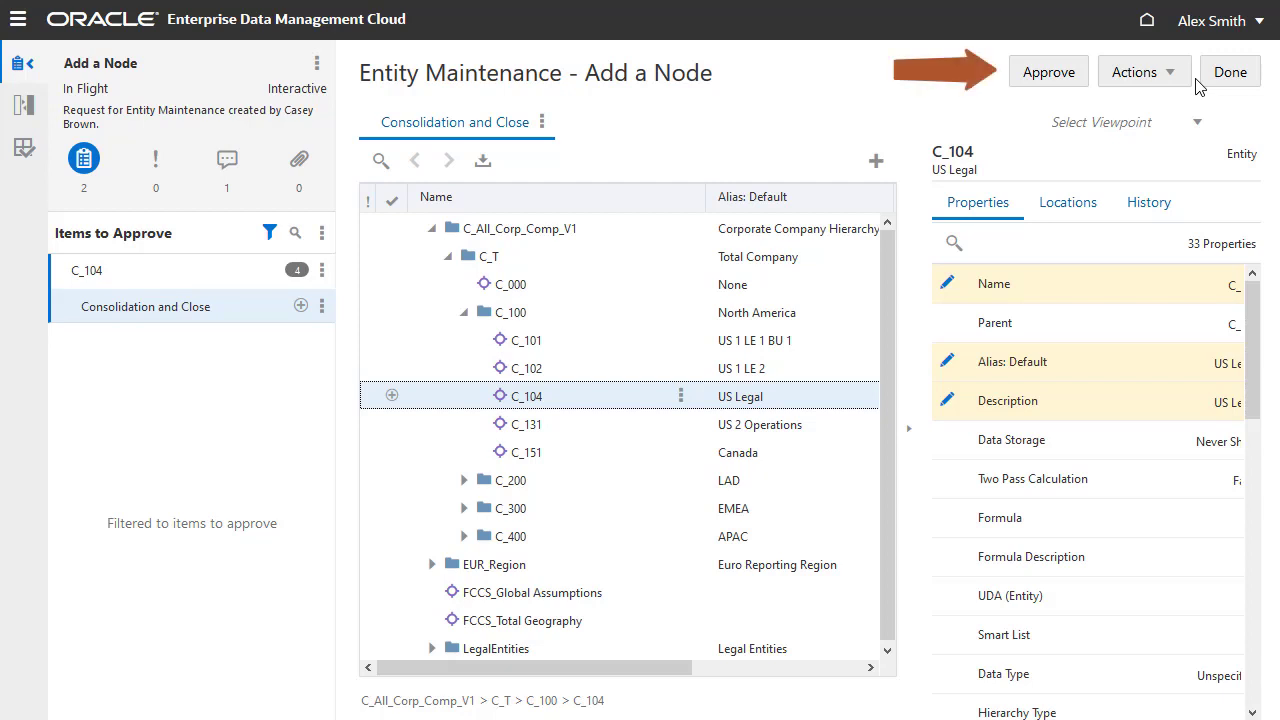
Check the alternative request actions and whether C_104's Name and Alias: Default properties can be edited.
click(1184, 78)
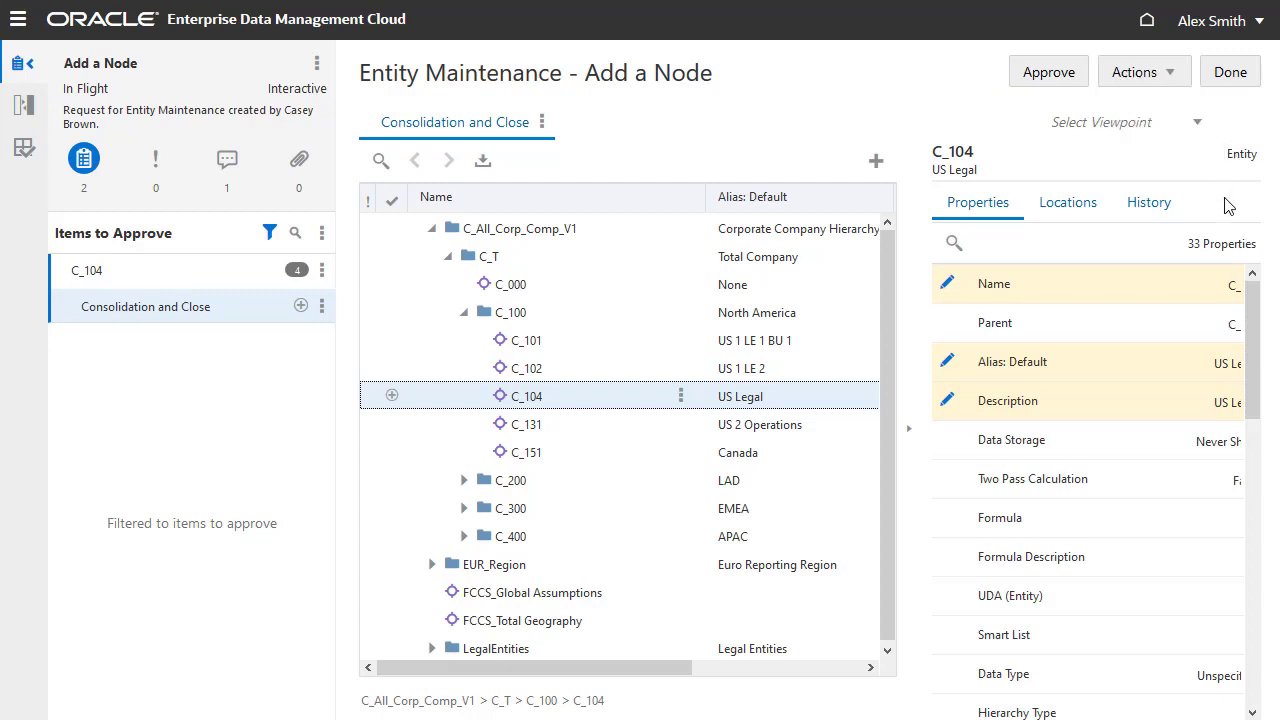
click(1221, 285)
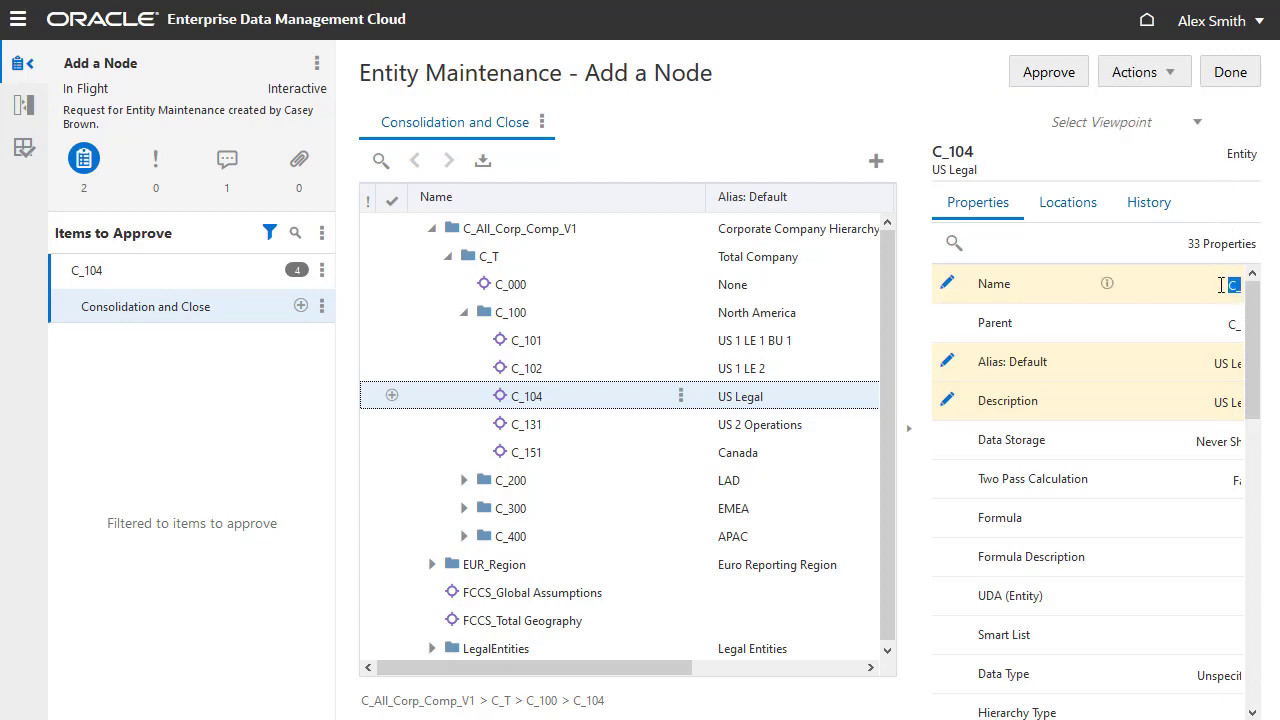
double_click(1221, 364)
click(915, 285)
Approve the request as the second approver, return to the request list and view the Add a Node workflow.
click(1040, 84)
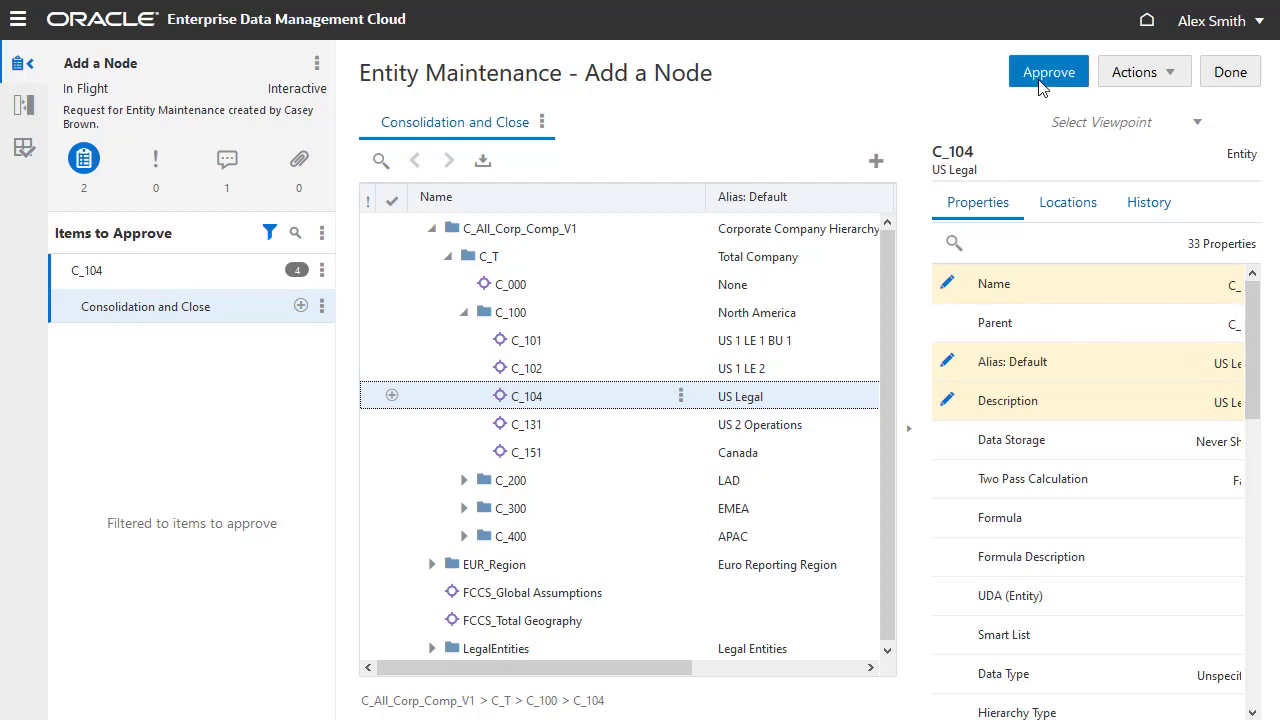
click(729, 518)
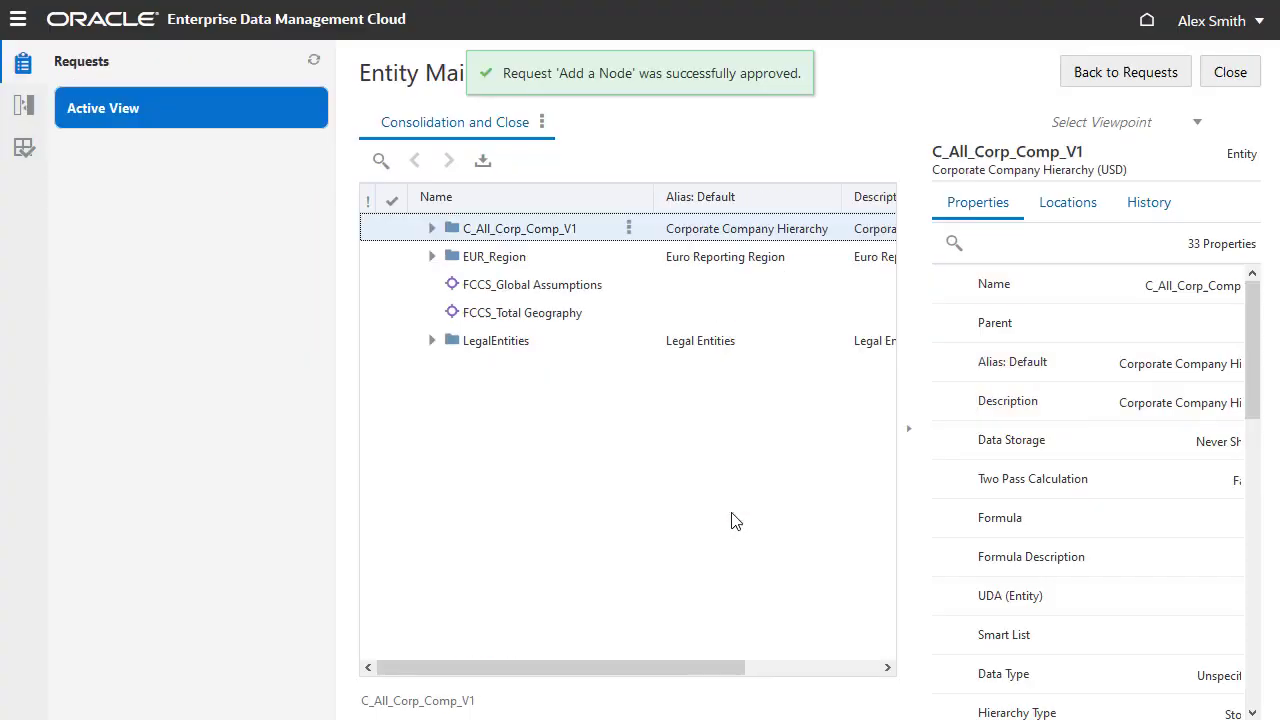
click(1105, 80)
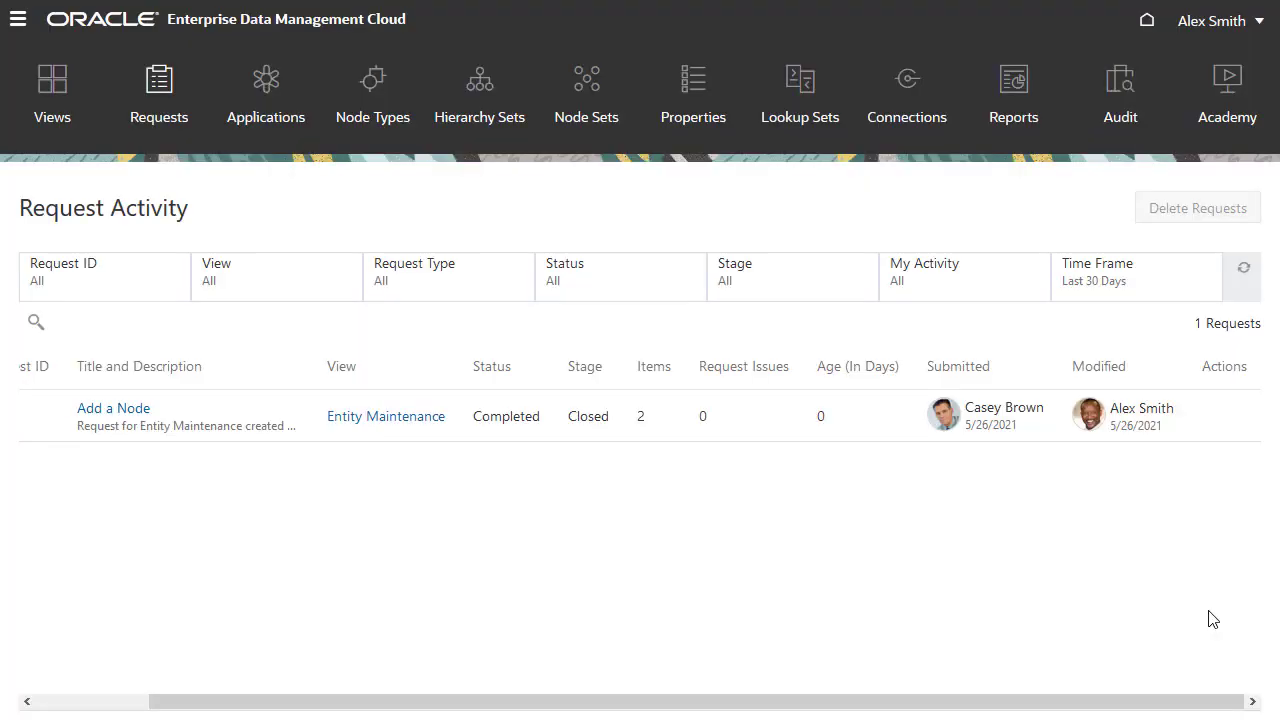
click(134, 416)
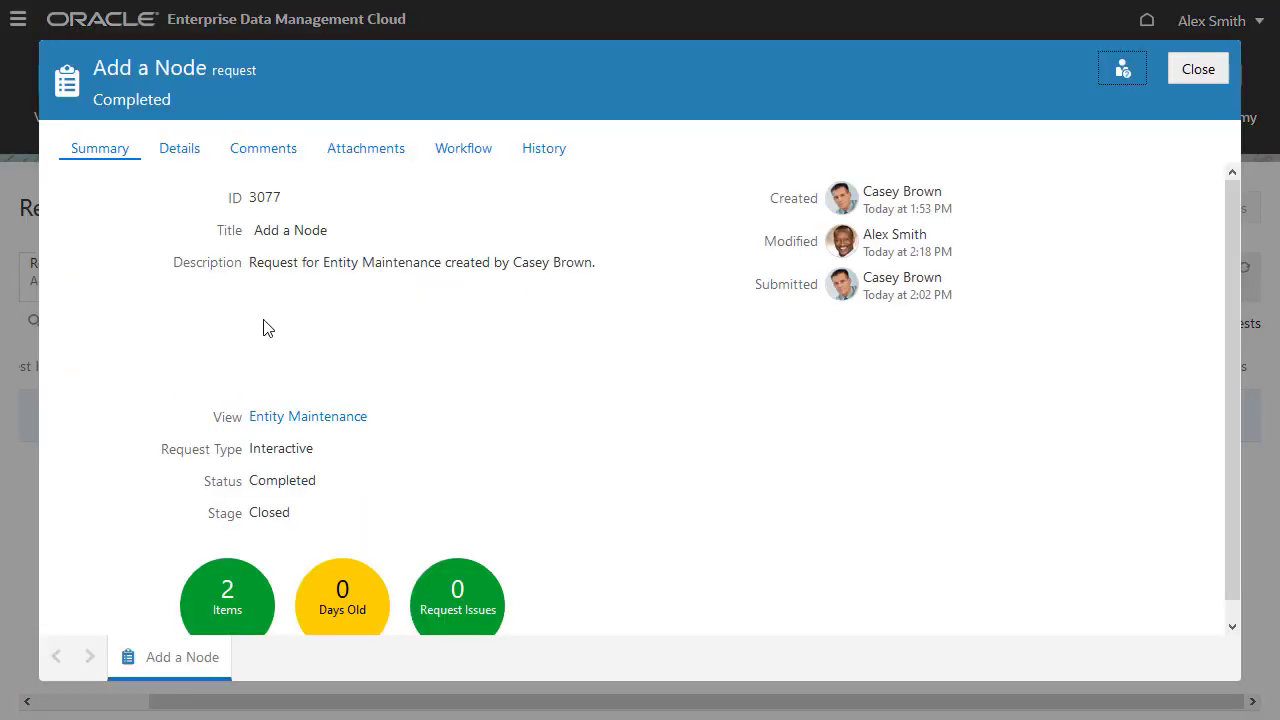
click(466, 162)
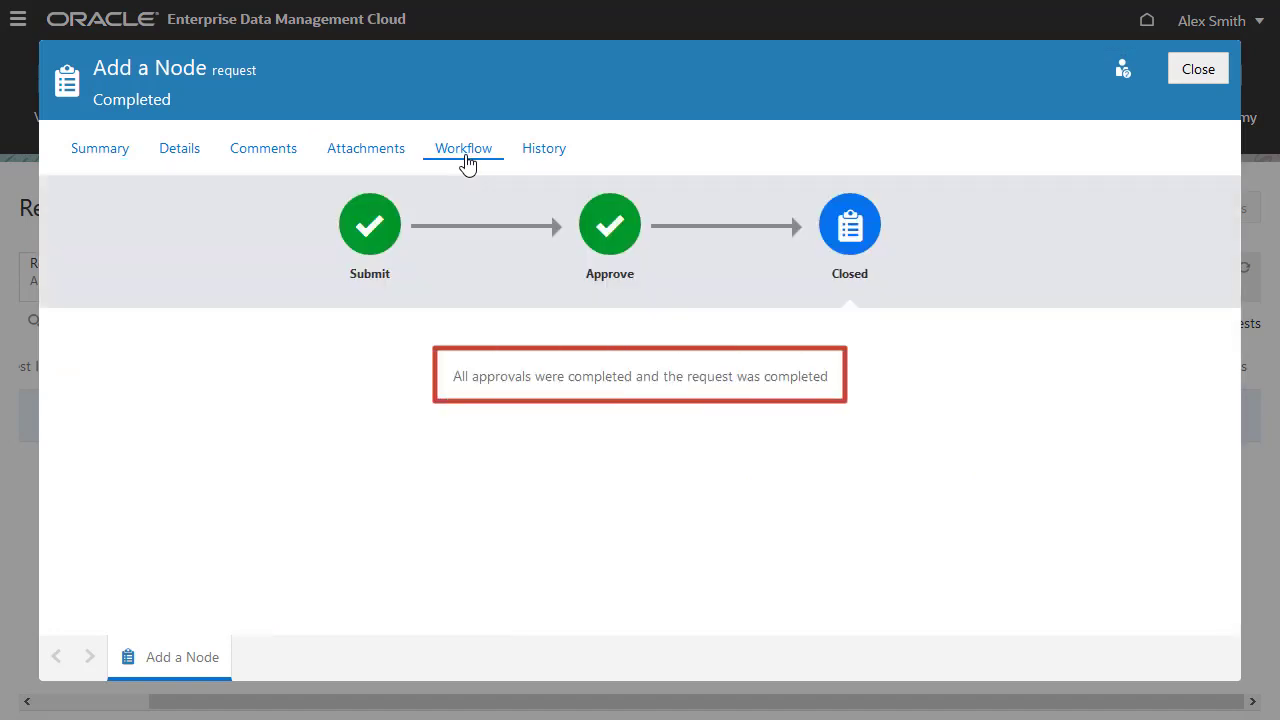